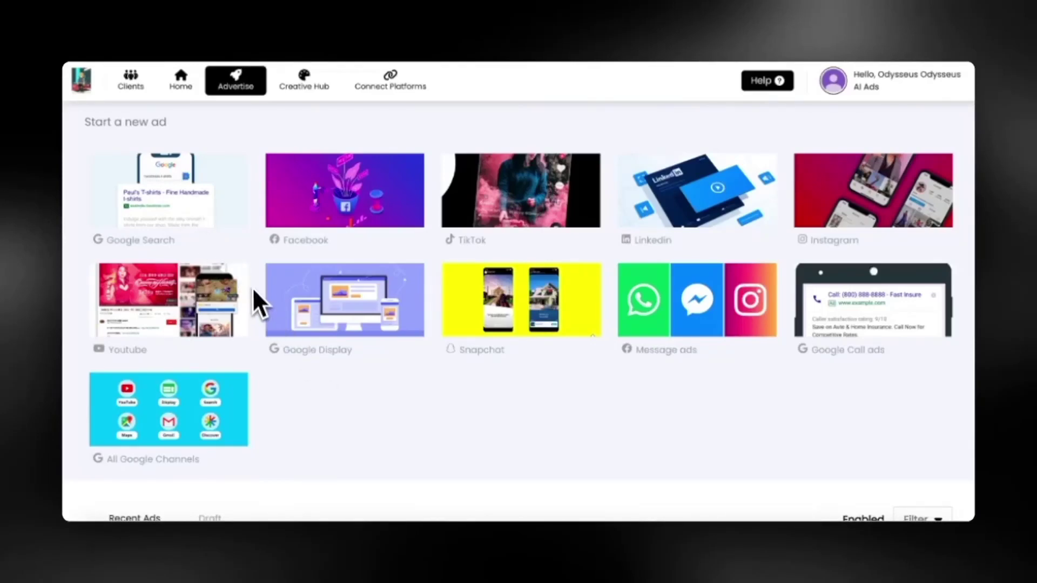
# Step: Start a Google Search ad and review the prefilled 'Roof Powered' draft for roofingpowered.com
pyautogui.click(206, 229)
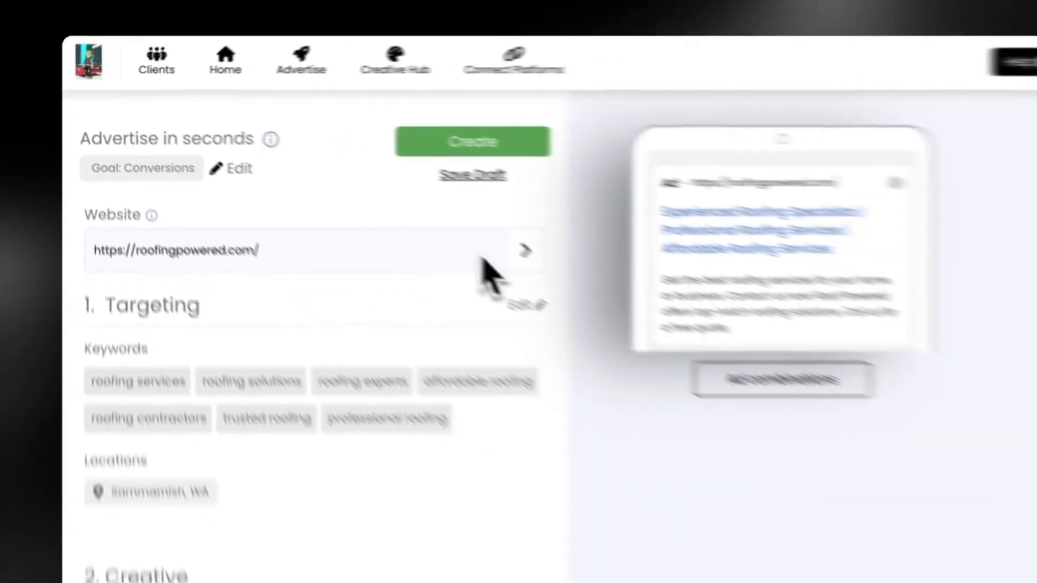
pyautogui.scroll(-10, 367, 220)
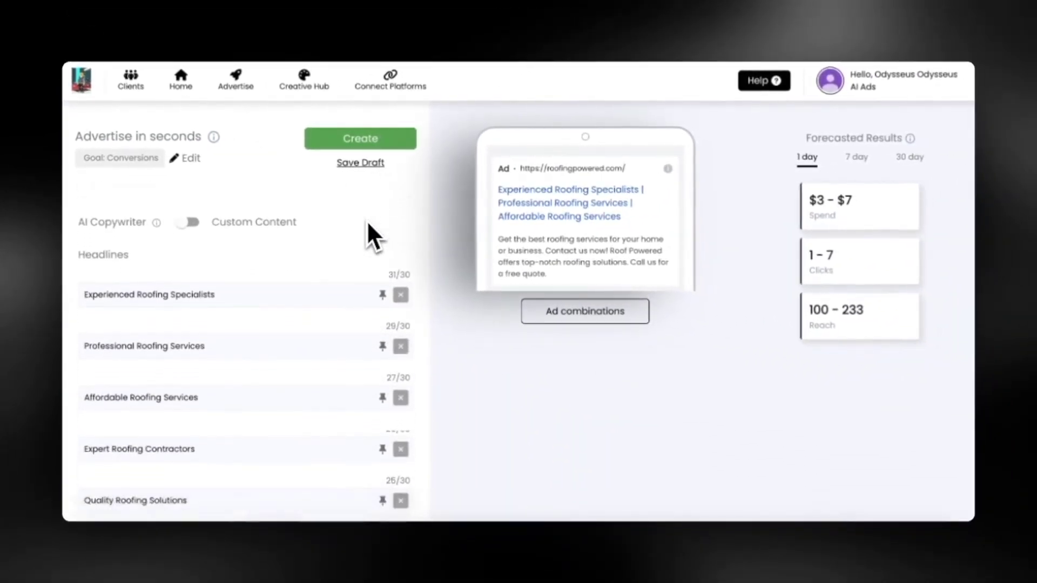
pyautogui.scroll(-5, 367, 220)
pyautogui.scroll(12, 367, 221)
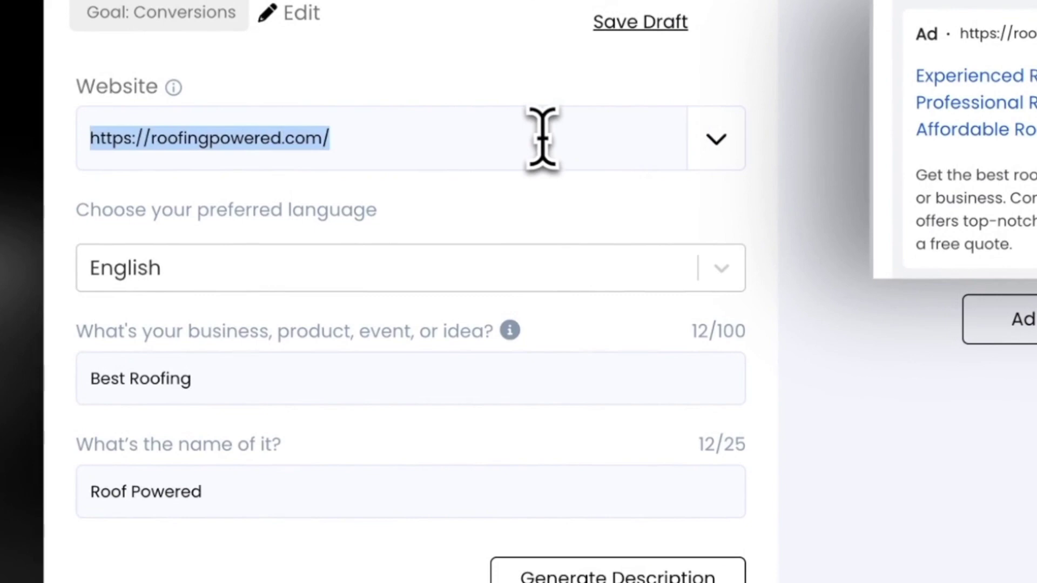
# Step: Paste the jays1stopcleaning.com window-cleaning URL, set business 'Window cleaning' and name 'Jays 1 stop Cleaning'
pyautogui.write('https://jays1stopcleaning.com/window-cleaning-palm-desert-ca/')
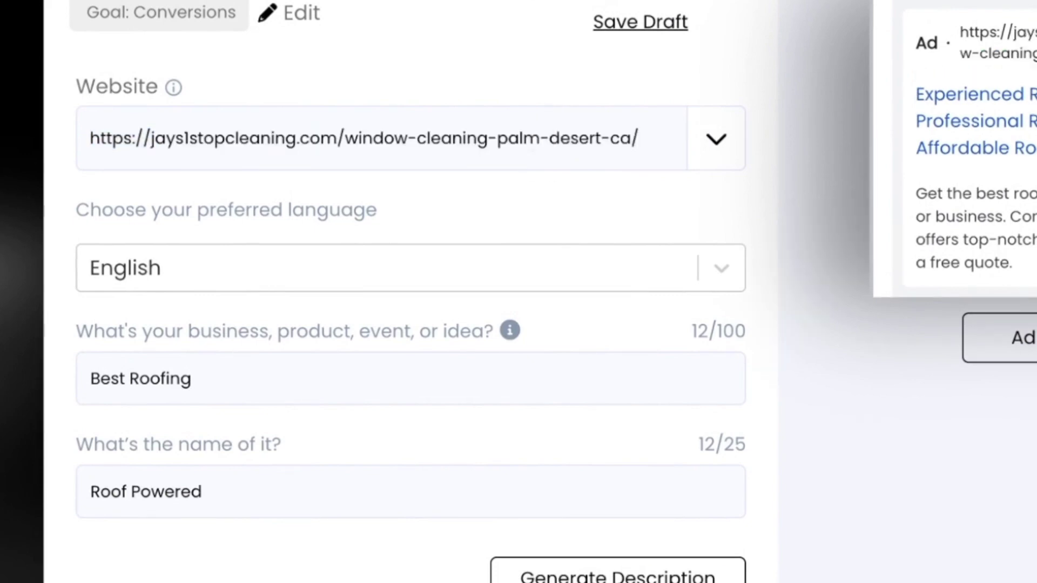
pyautogui.tripleClick(308, 388)
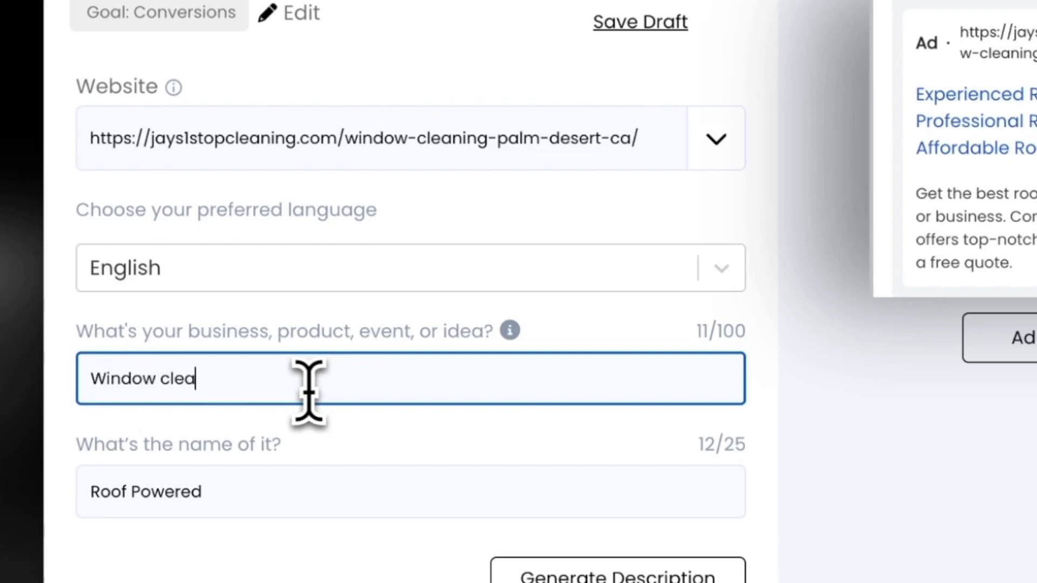
pyautogui.write('Window cleaning')
pyautogui.click(304, 491)
pyautogui.tripleClick(304, 491)
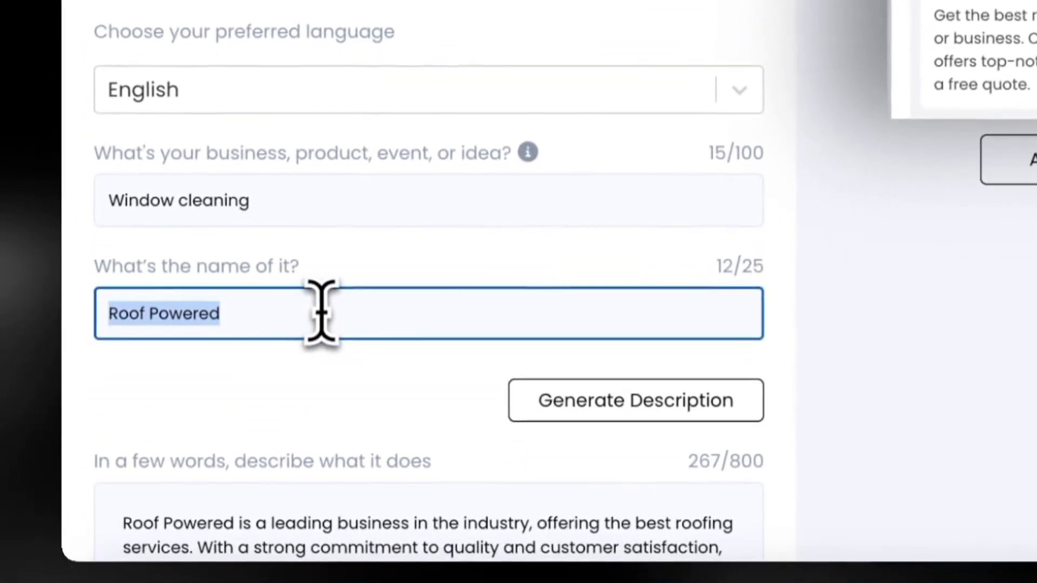
pyautogui.scroll(-1, 322, 309)
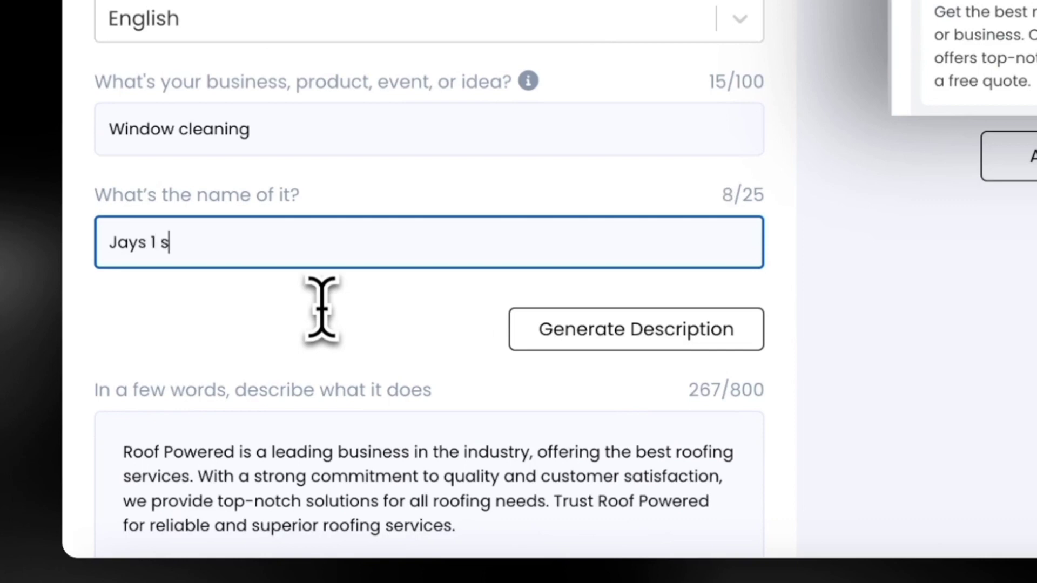
pyautogui.write('Jays 1 stop Cleaning')
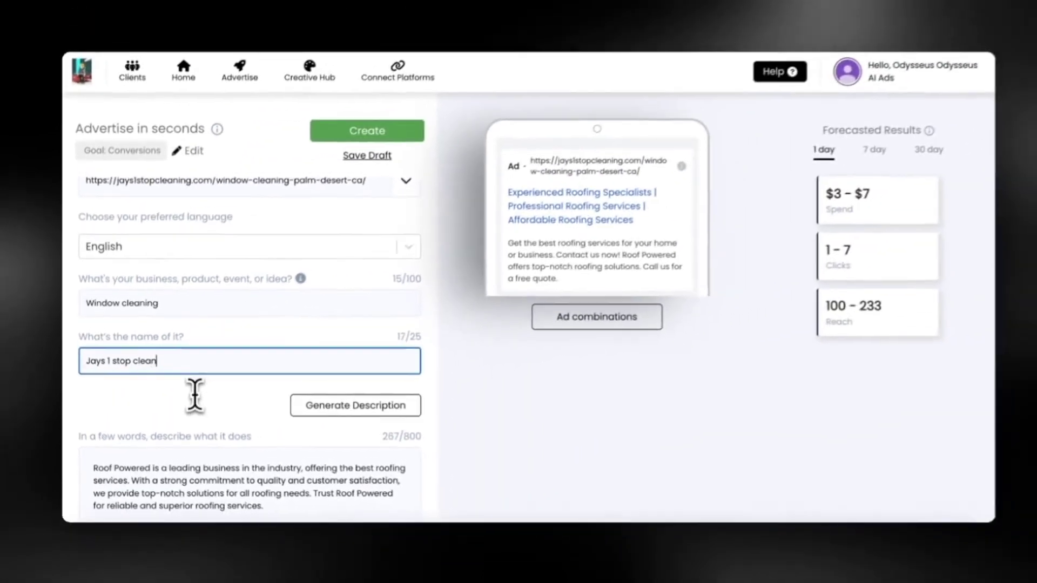
# Step: Generate a new business description and fresh window-cleaning ad content for Jays 1 Stop Cleaning
pyautogui.click(339, 372)
pyautogui.scroll(-1, 336, 385)
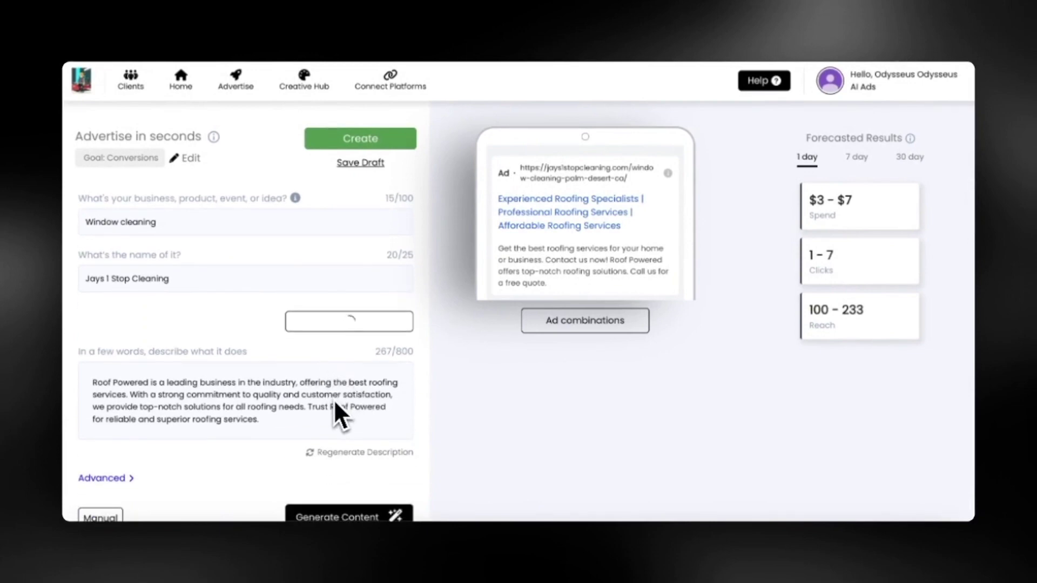
pyautogui.scroll(-1, 334, 400)
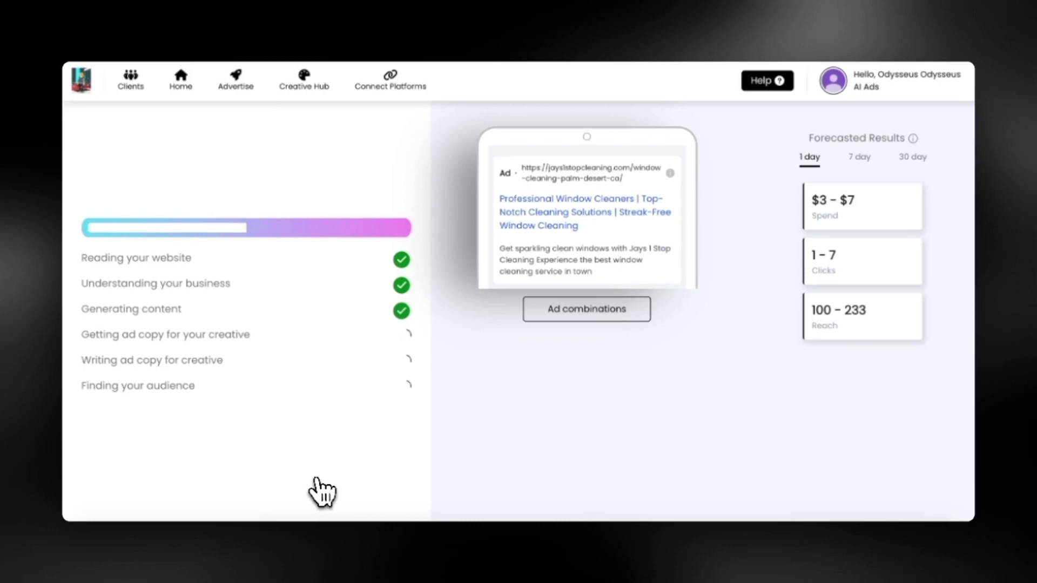
# Step: Browse the ten generated ad combinations down to card 10, then close the grid
pyautogui.click(573, 309)
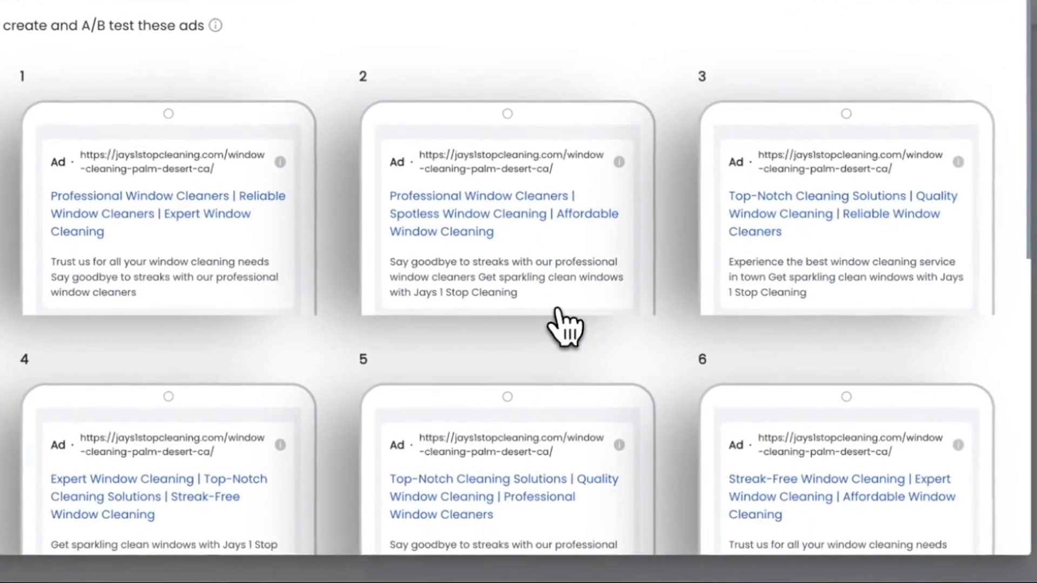
pyautogui.scroll(-3, 559, 318)
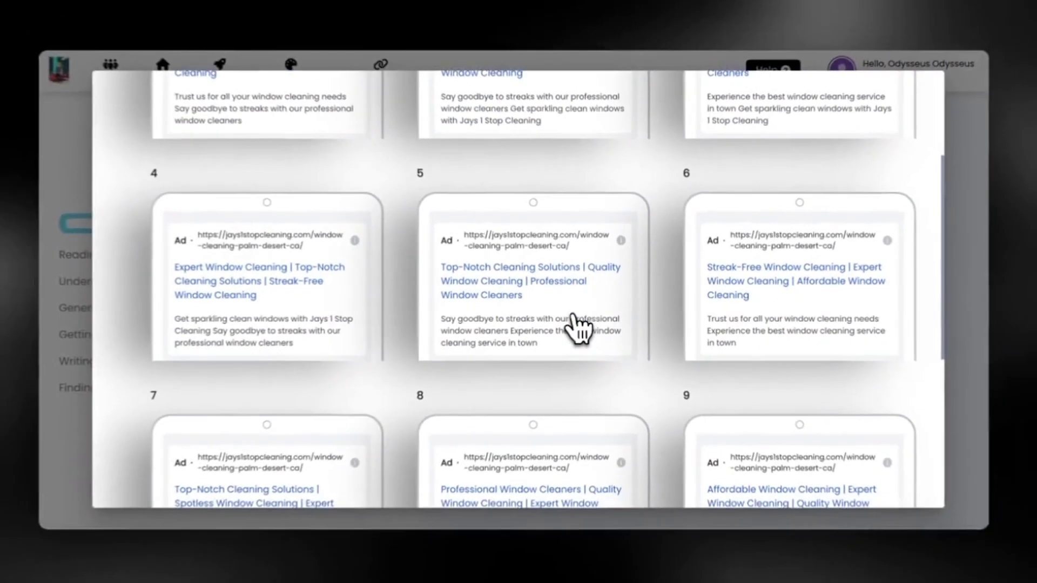
pyautogui.scroll(-5, 573, 319)
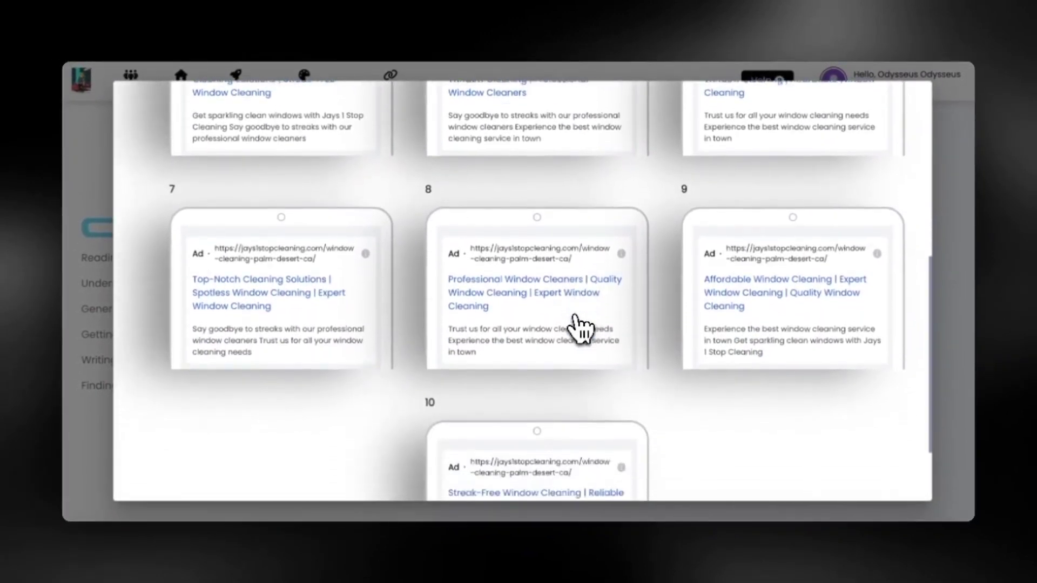
pyautogui.scroll(-1, 574, 319)
pyautogui.click(936, 346)
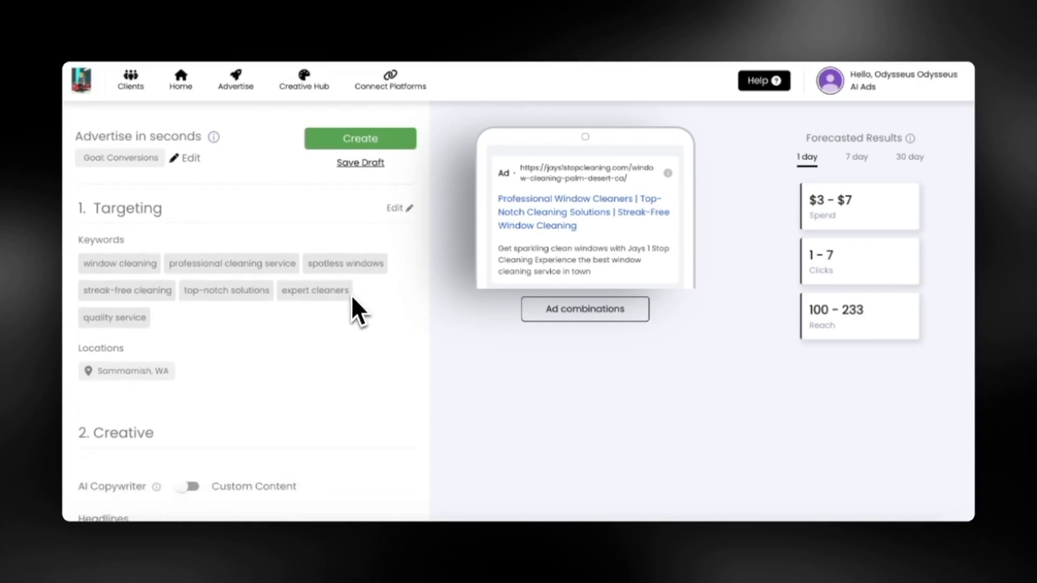
# Step: Switch on the Add phone number extension toggle below the headlines and descriptions
pyautogui.scroll(-10, 212, 333)
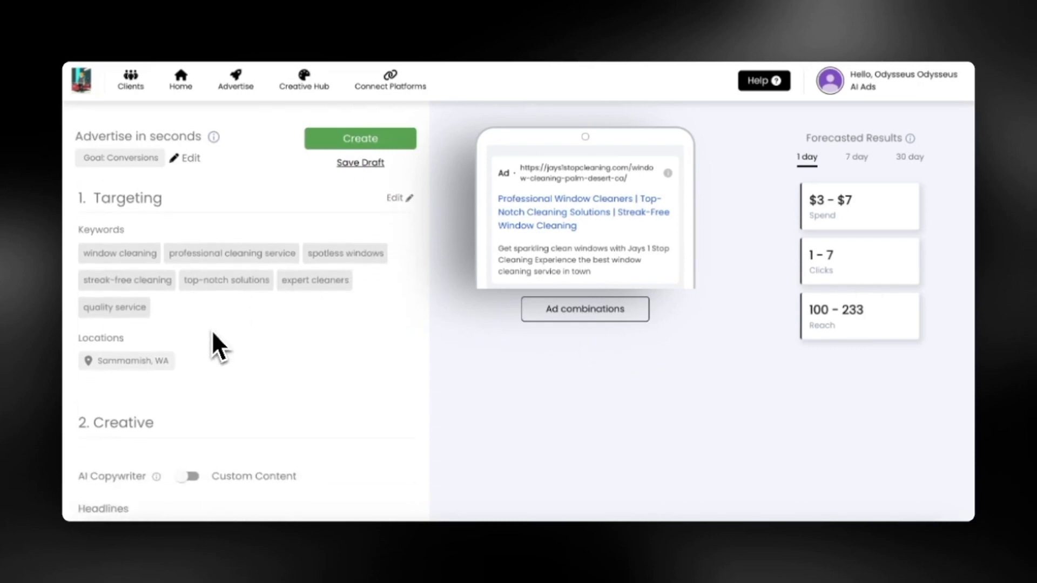
pyautogui.scroll(-5, 212, 333)
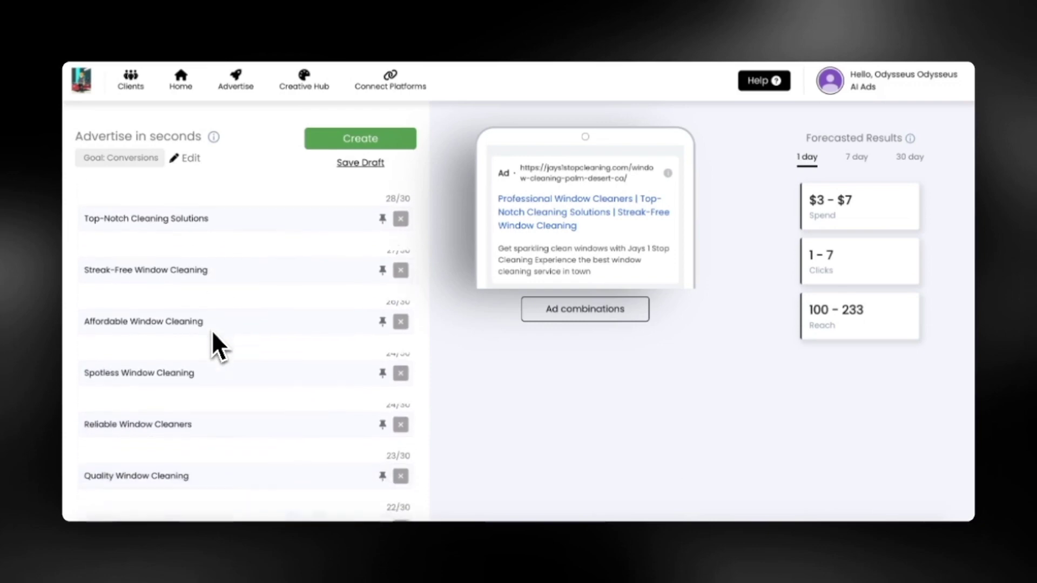
pyautogui.scroll(-3, 212, 332)
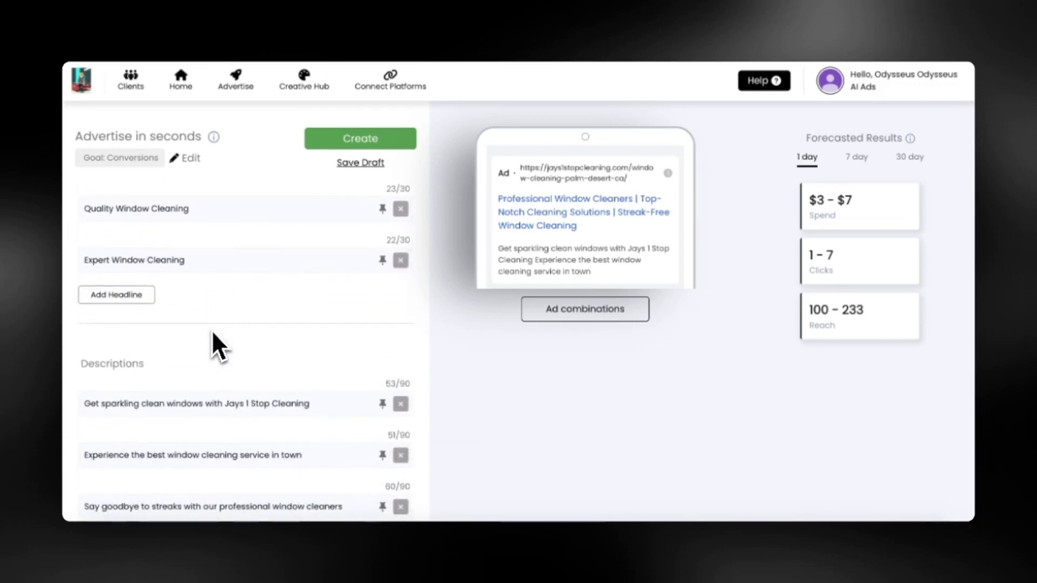
pyautogui.scroll(-5, 173, 324)
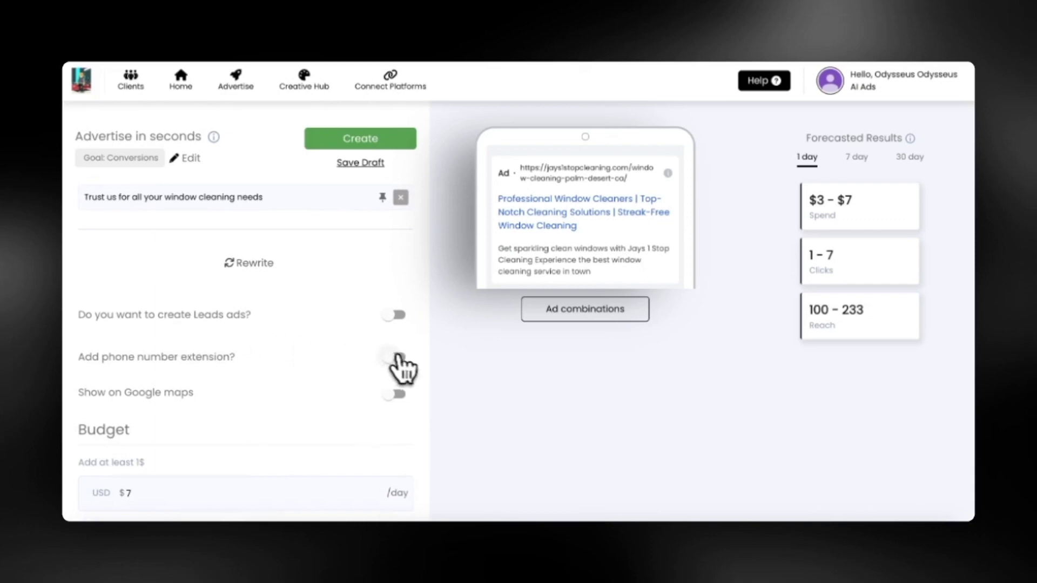
pyautogui.click(397, 358)
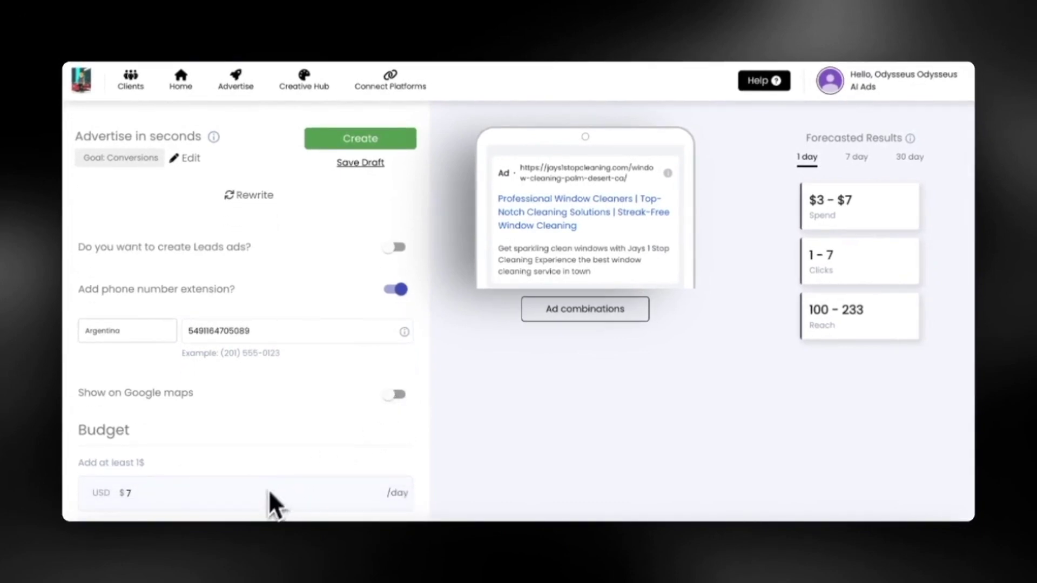
pyautogui.scroll(2, 308, 410)
pyautogui.scroll(10, 309, 416)
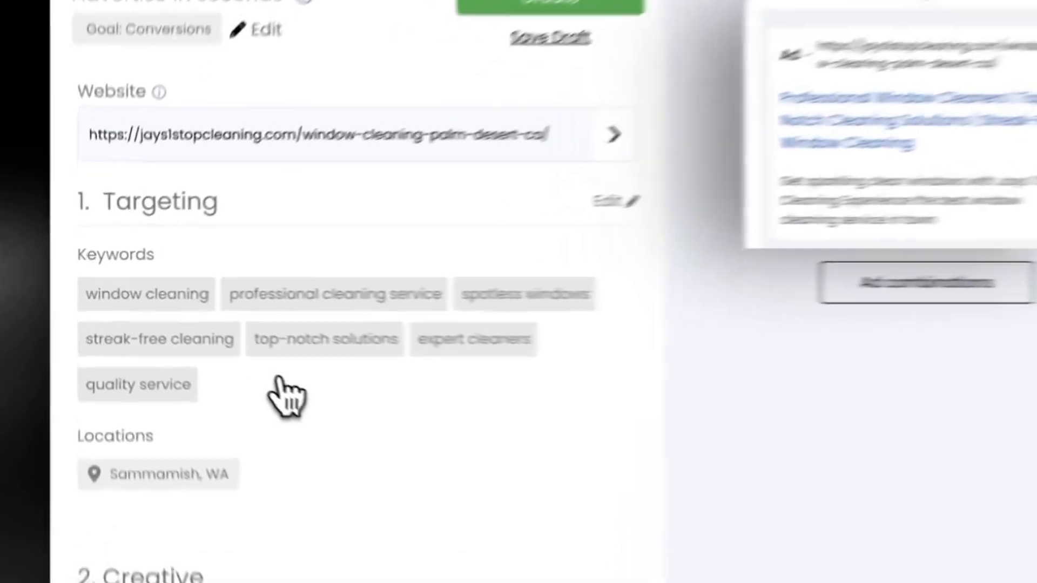
# Step: In the targeting settings, add Palm Desert, CA as location and remove Sammamish, WA
pyautogui.click(199, 365)
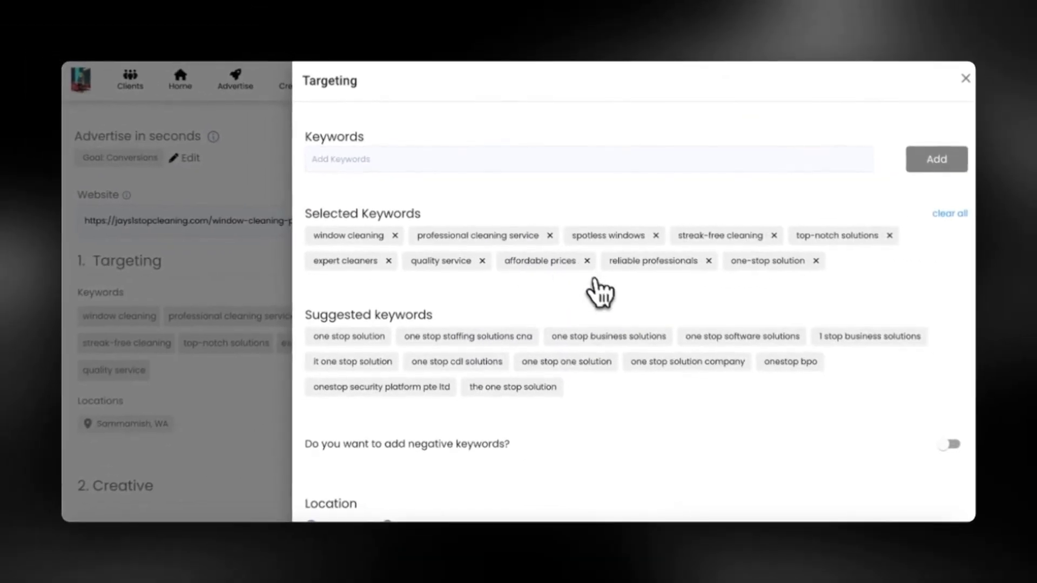
pyautogui.scroll(-2, 624, 307)
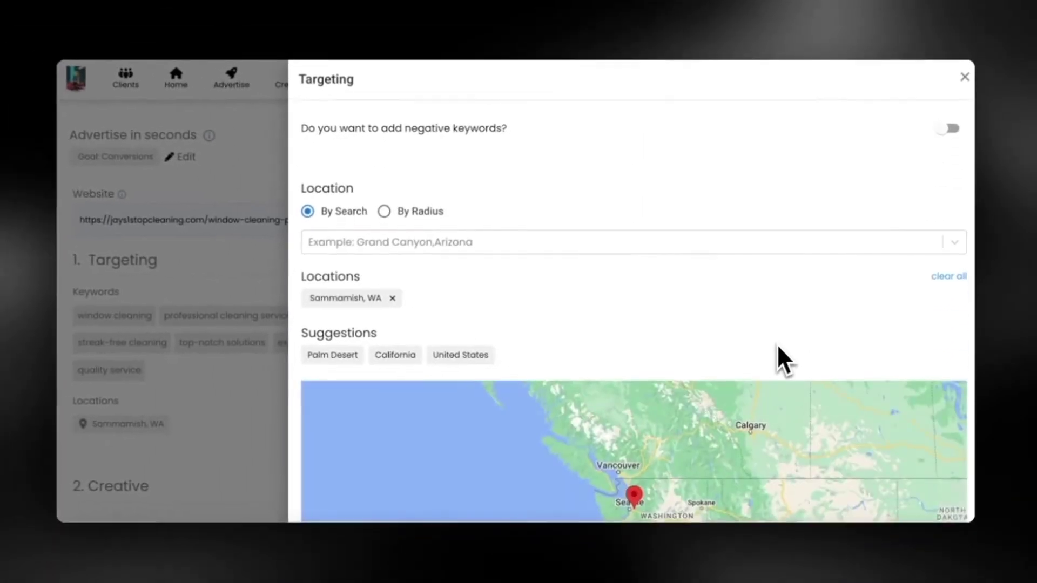
pyautogui.scroll(-1, 777, 344)
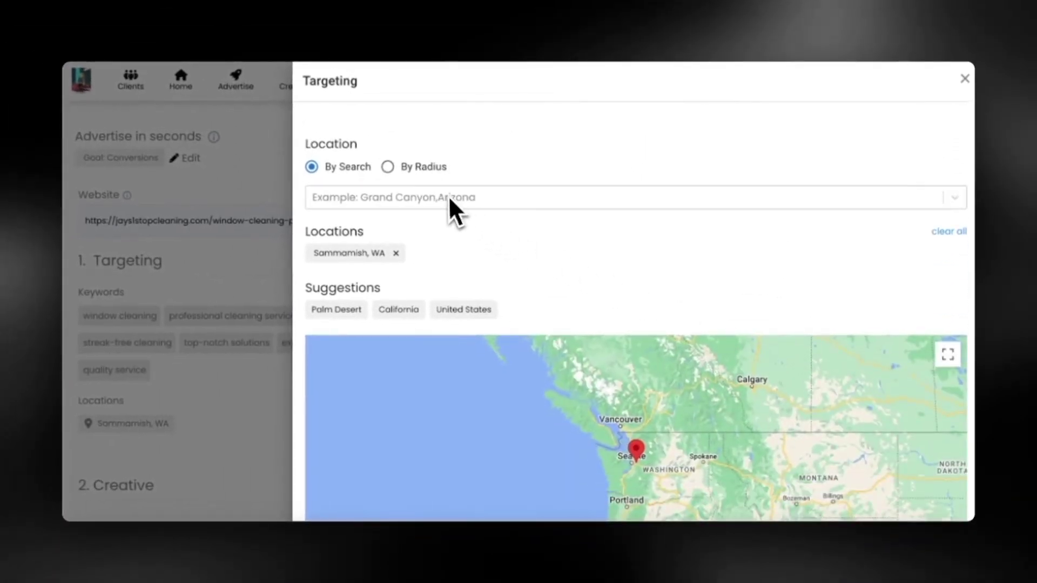
pyautogui.scroll(-1, 447, 195)
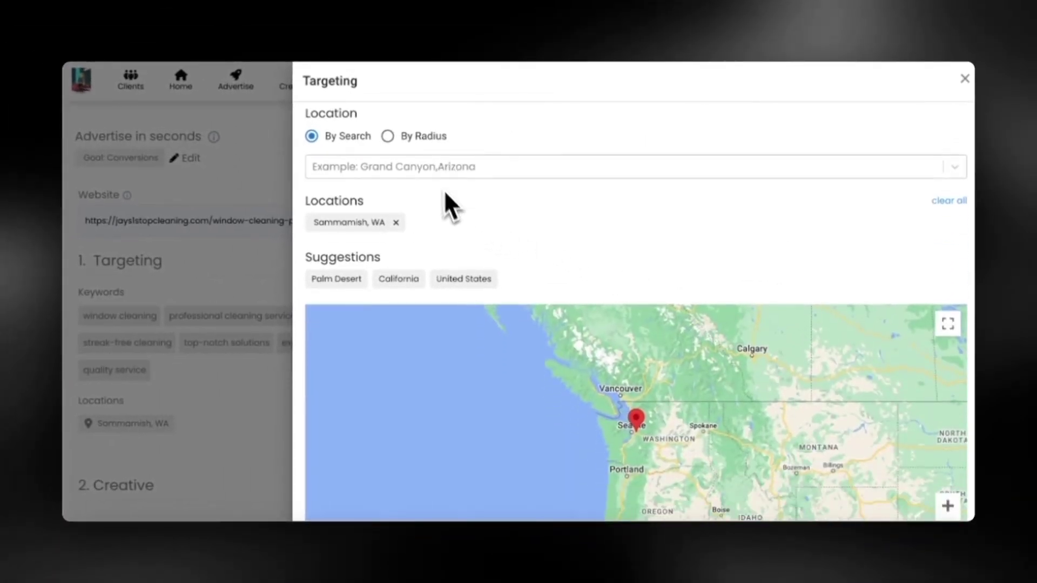
pyautogui.click(421, 165)
pyautogui.write('palm')
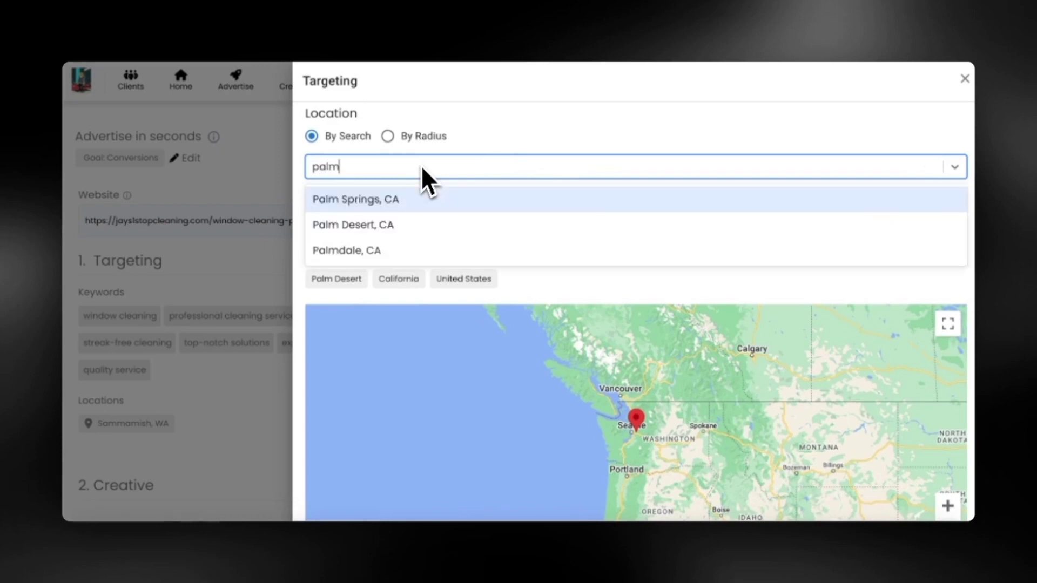
pyautogui.click(405, 225)
pyautogui.click(397, 223)
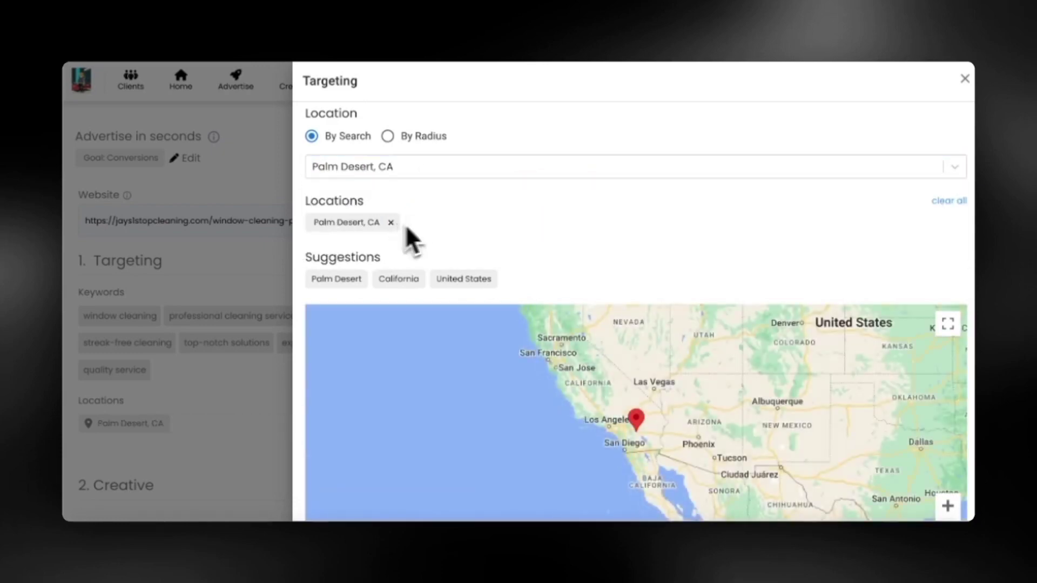
pyautogui.scroll(-2, 559, 229)
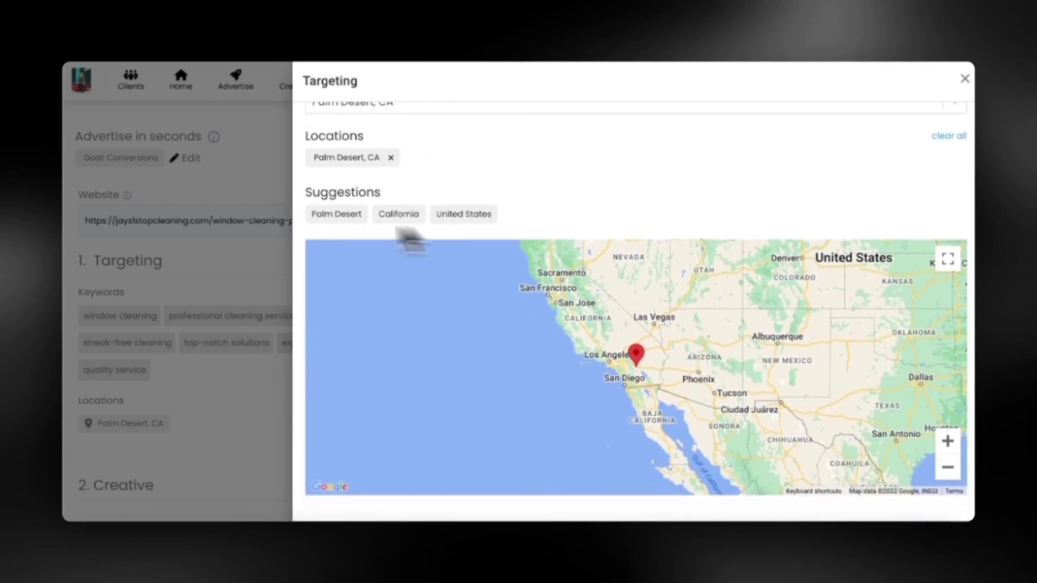
# Step: Close the targeting panel and create the window-cleaning Search ad
pyautogui.click(263, 180)
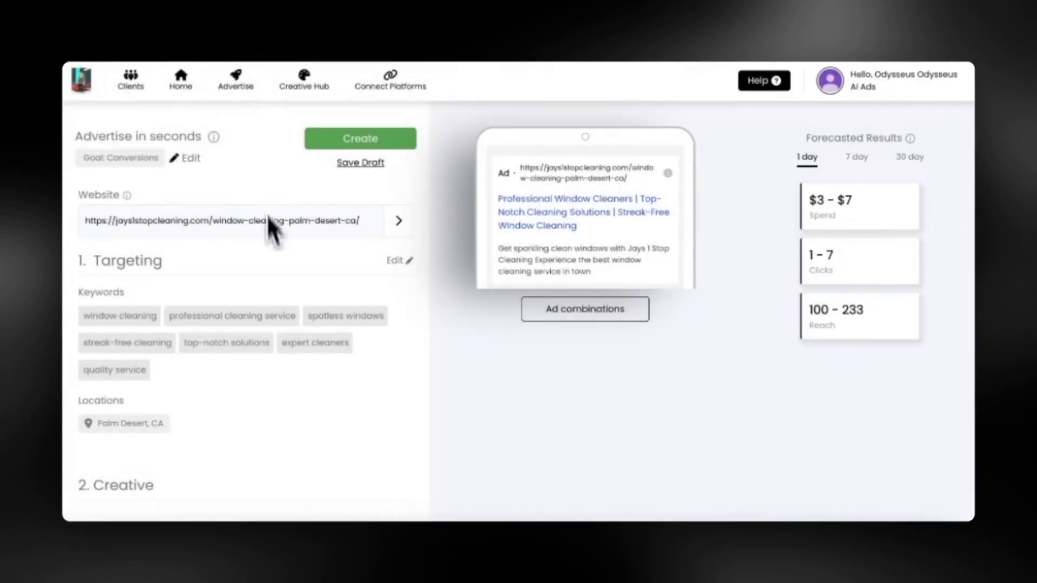
pyautogui.scroll(-3, 279, 292)
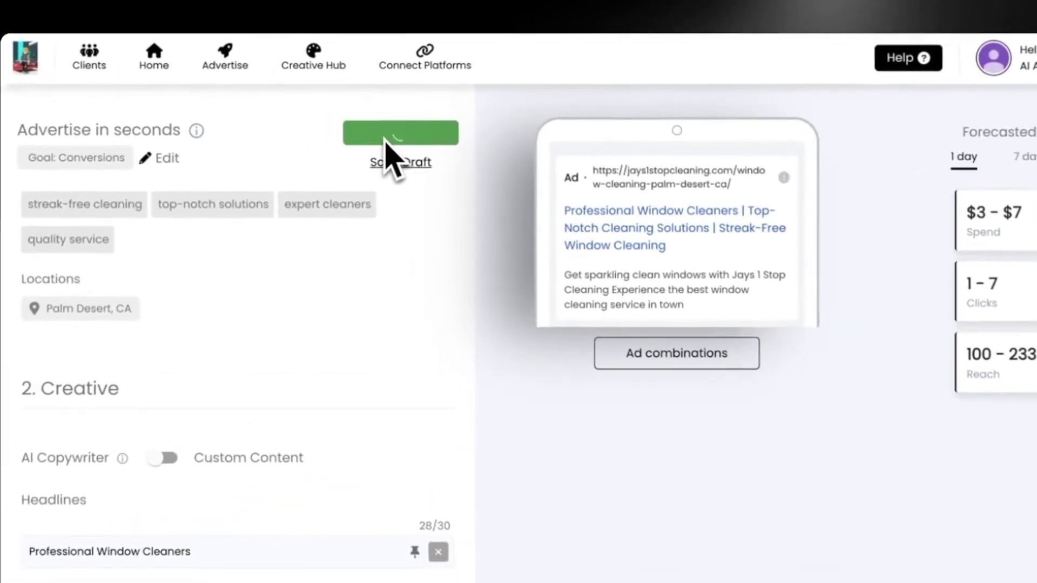
pyautogui.click(359, 143)
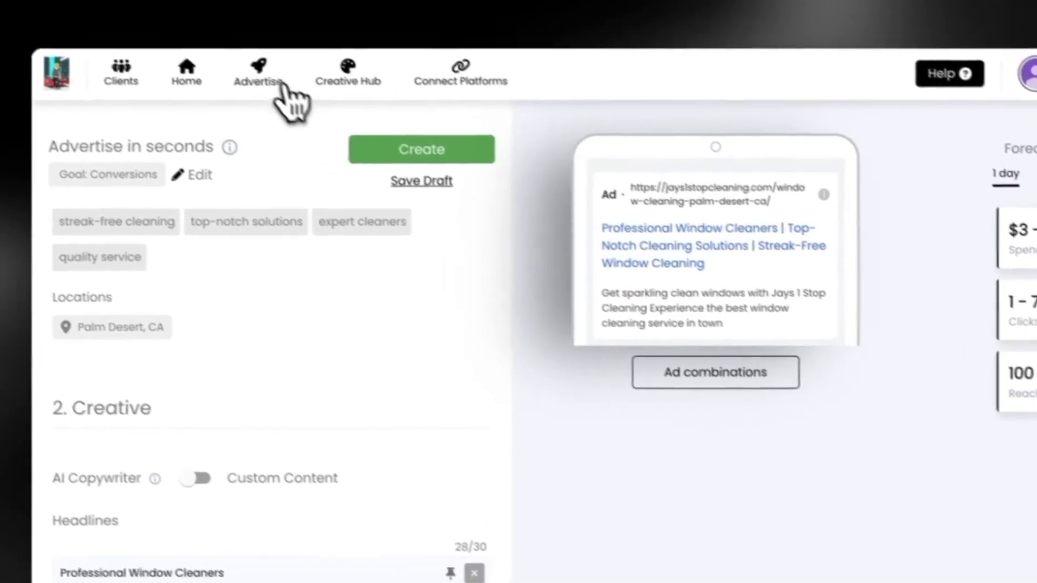
# Step: Start a new Google Display ad from the Advertise page
pyautogui.click(232, 58)
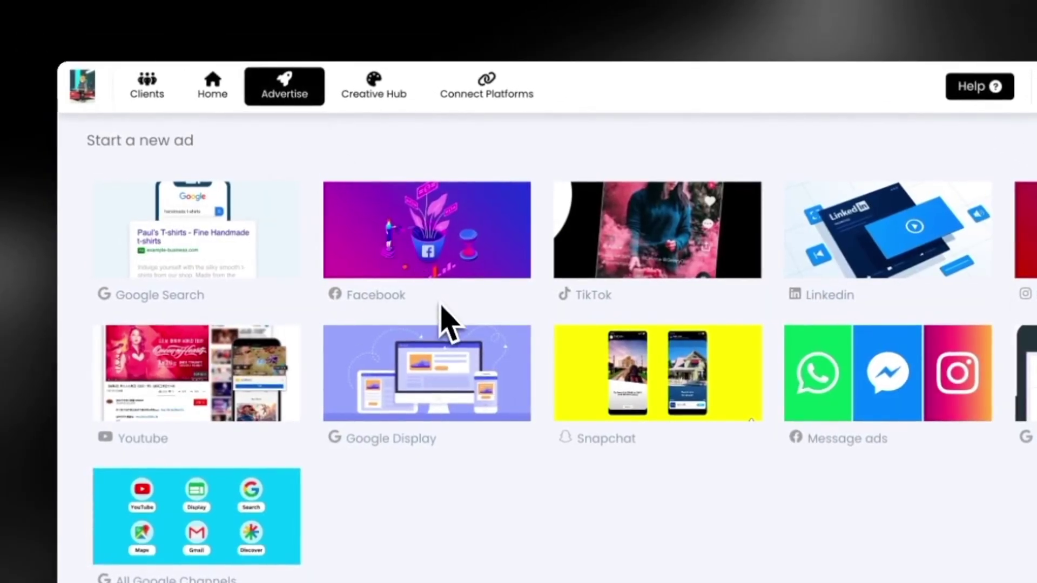
pyautogui.scroll(-1, 441, 307)
pyautogui.click(442, 330)
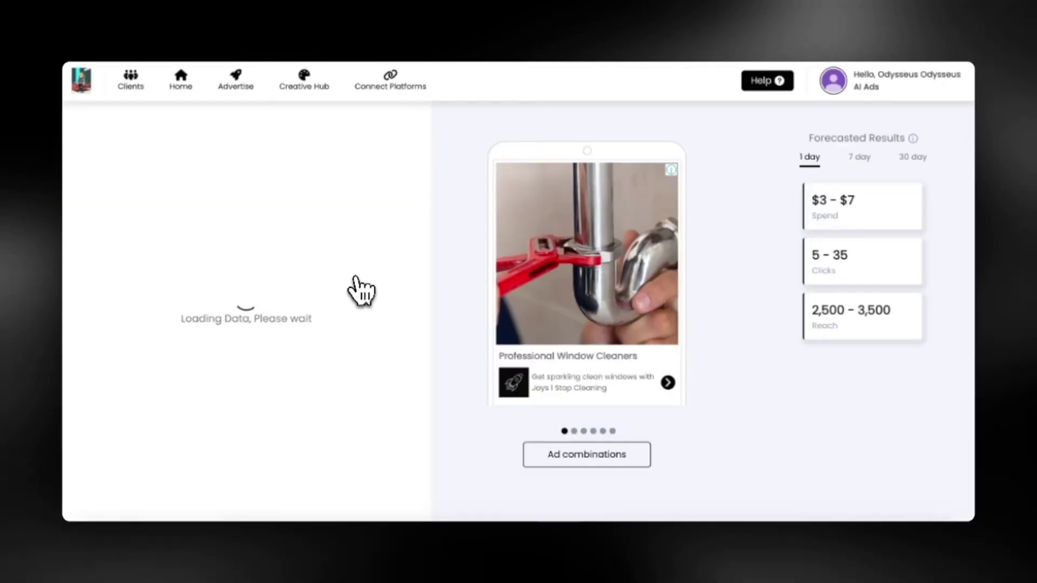
# Step: Remove the couple, pipe and sinks photos from the ad's selected images in Suggested Media
pyautogui.scroll(-3, 360, 292)
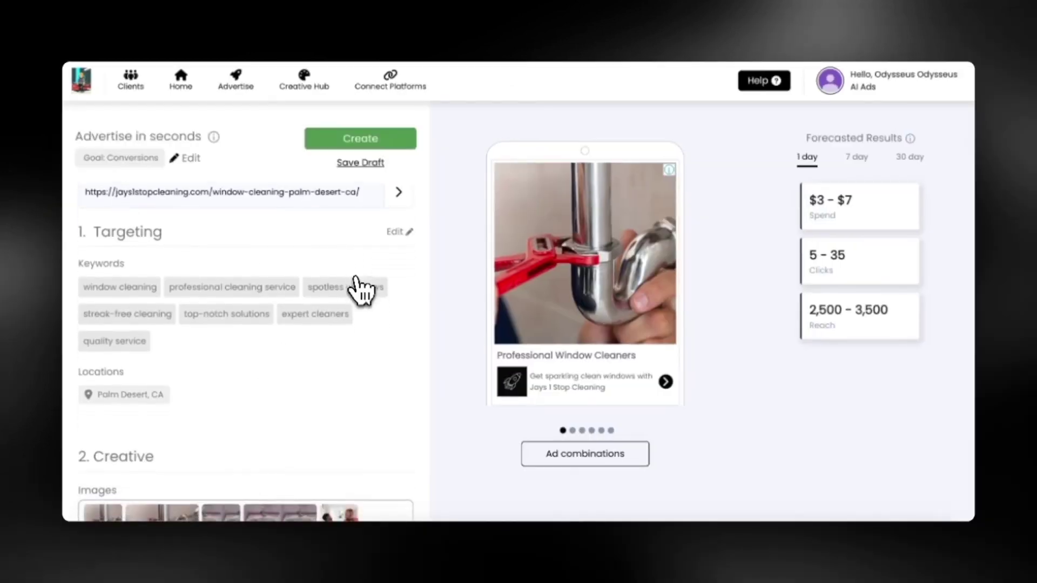
pyautogui.scroll(-4, 361, 291)
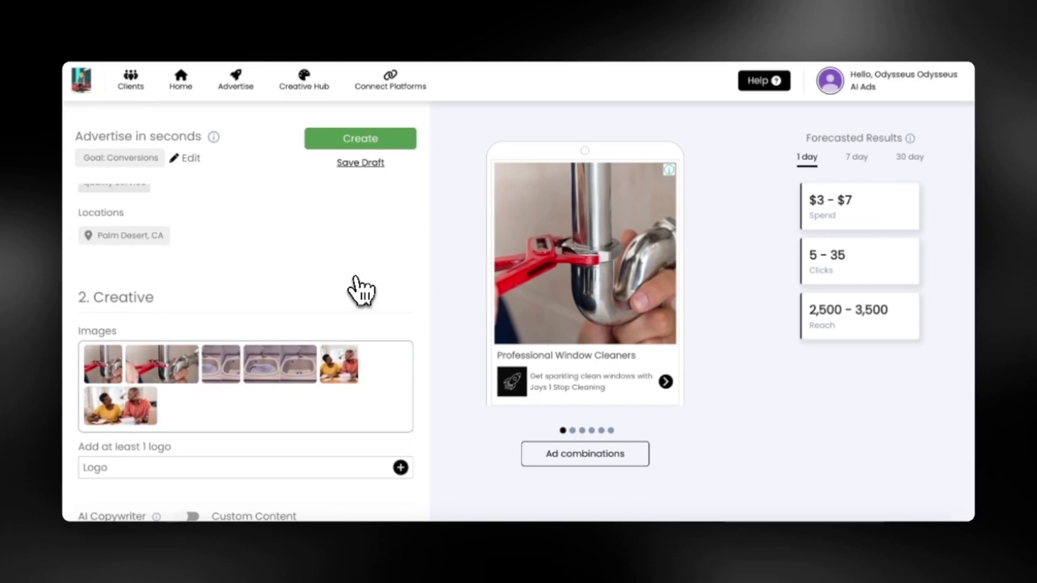
pyautogui.click(285, 403)
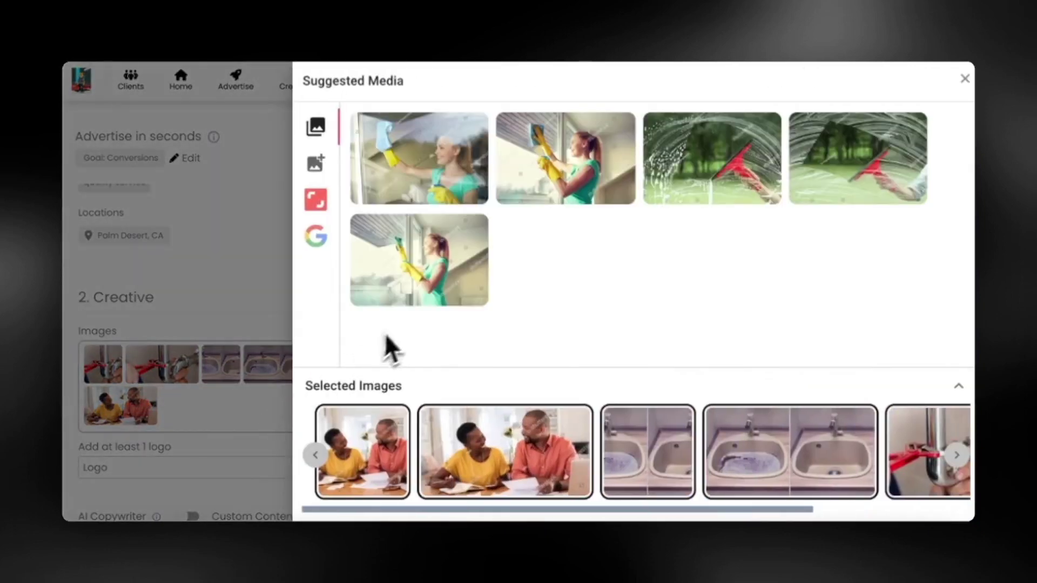
pyautogui.click(576, 419)
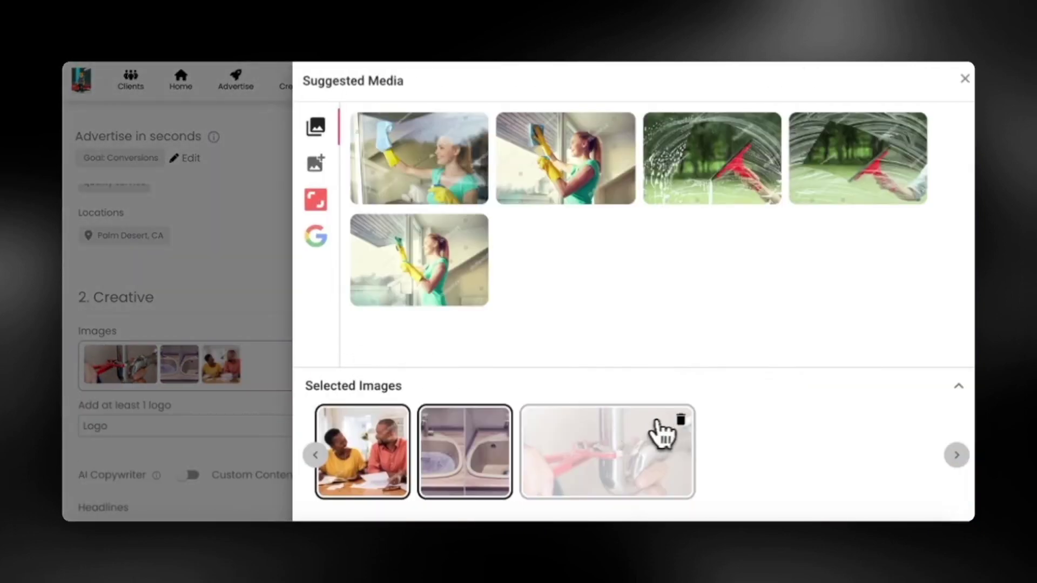
pyautogui.click(681, 420)
pyautogui.click(497, 421)
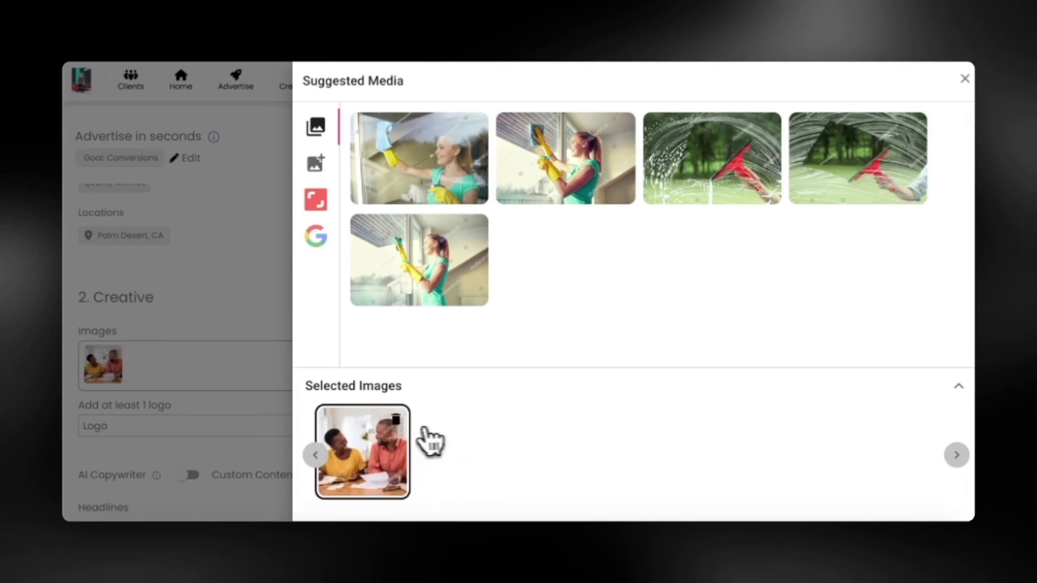
pyautogui.click(396, 420)
# Step: Add the woman-cleaning-a-window and squeegee photos with 1:1 and 1.91:1 crops, then close Suggested Media
pyautogui.click(421, 183)
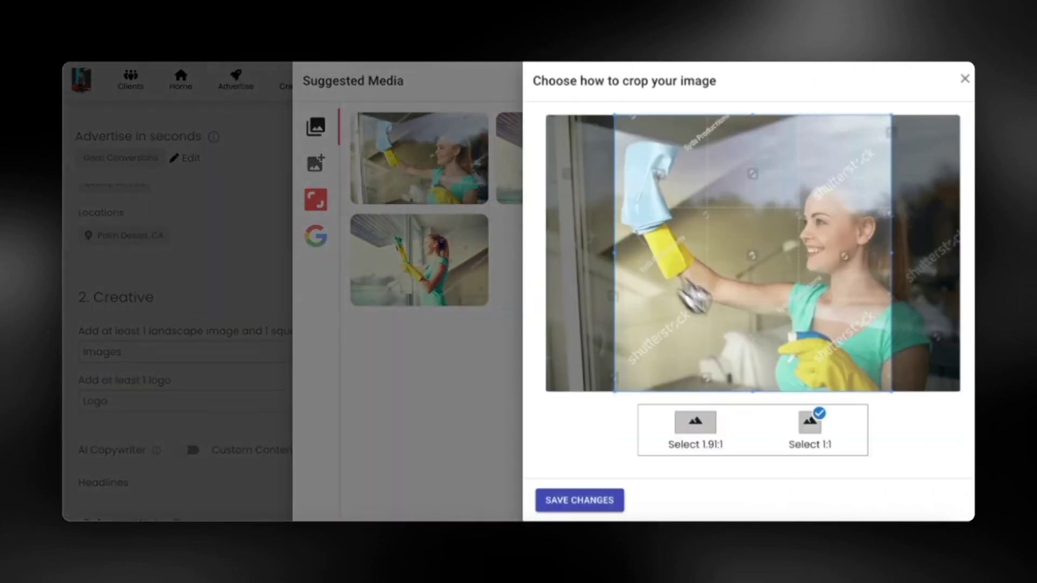
pyautogui.click(696, 423)
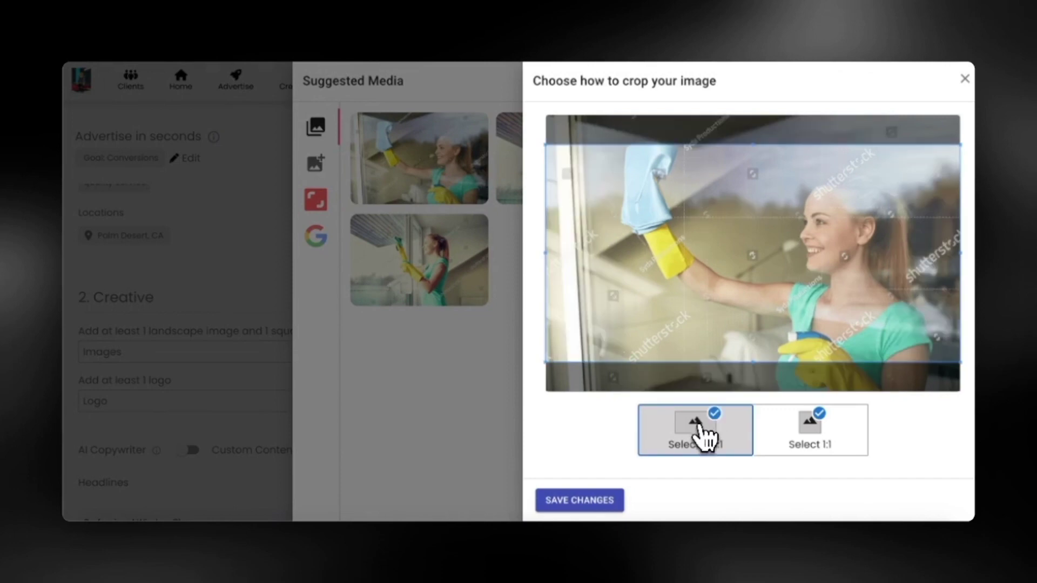
pyautogui.click(581, 500)
pyautogui.click(688, 183)
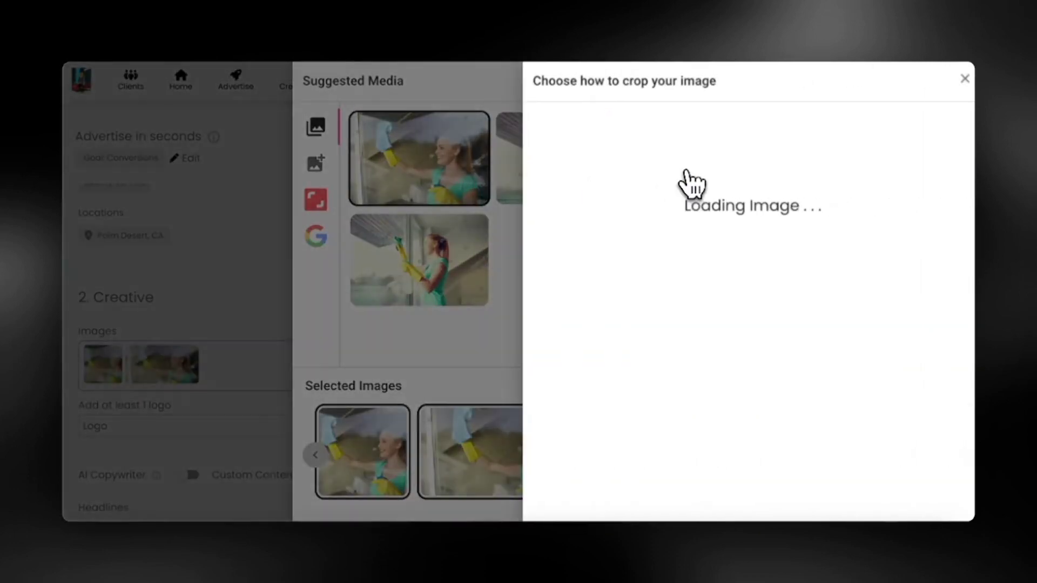
pyautogui.click(697, 426)
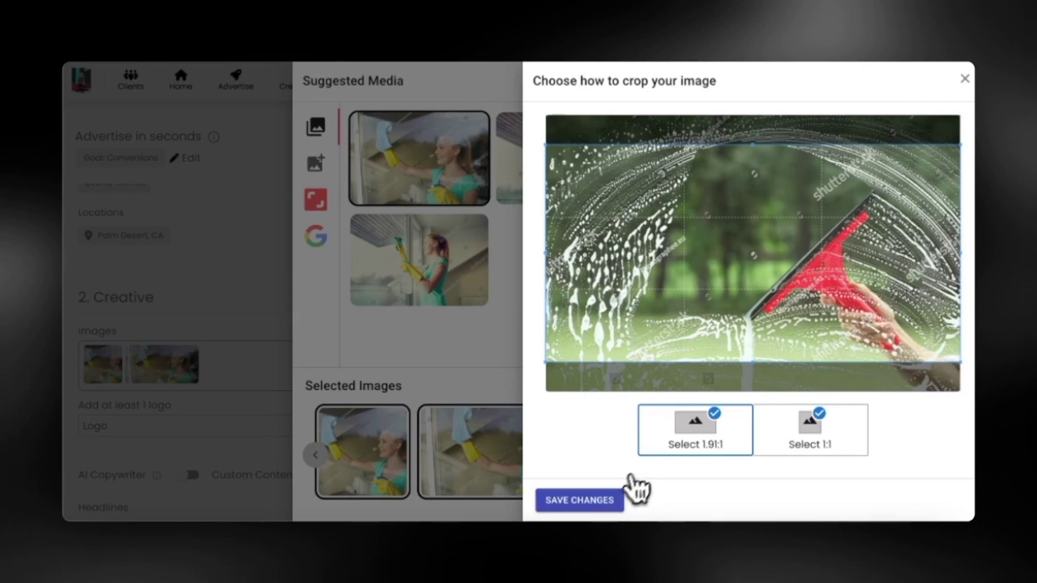
pyautogui.click(581, 502)
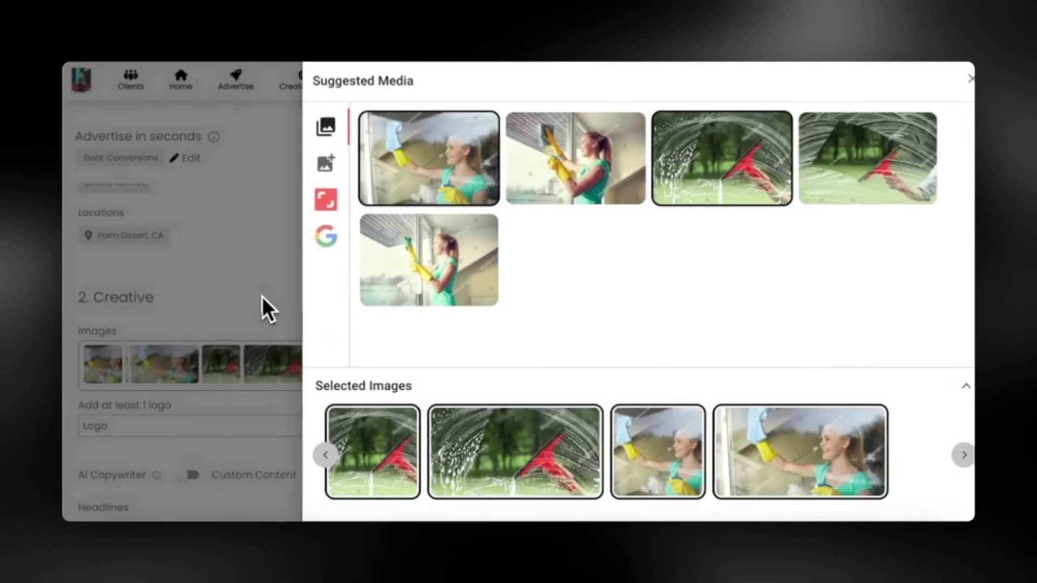
pyautogui.click(260, 294)
pyautogui.scroll(3, 259, 294)
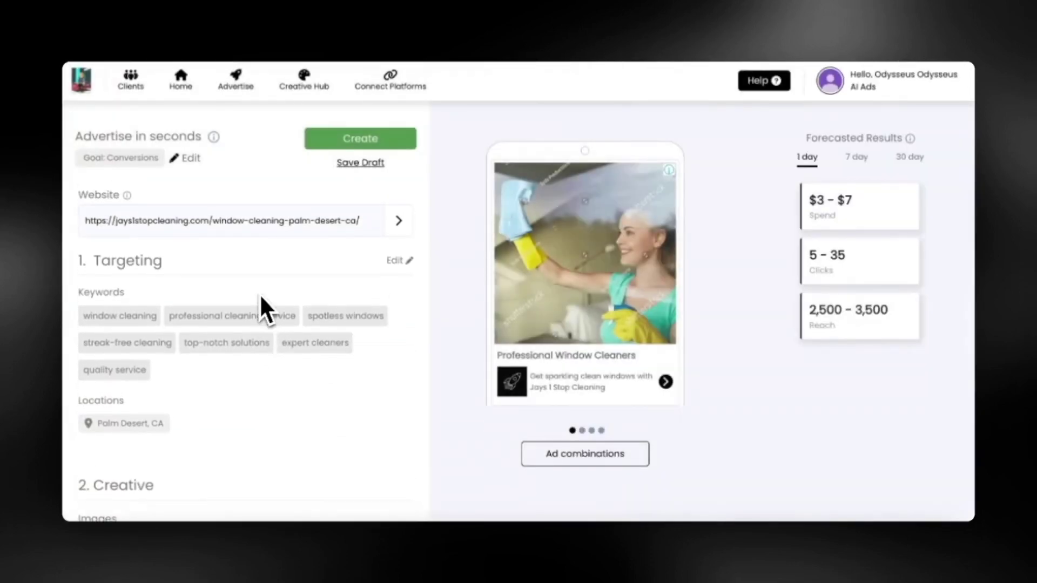
pyautogui.scroll(-5, 259, 294)
pyautogui.scroll(-10, 259, 294)
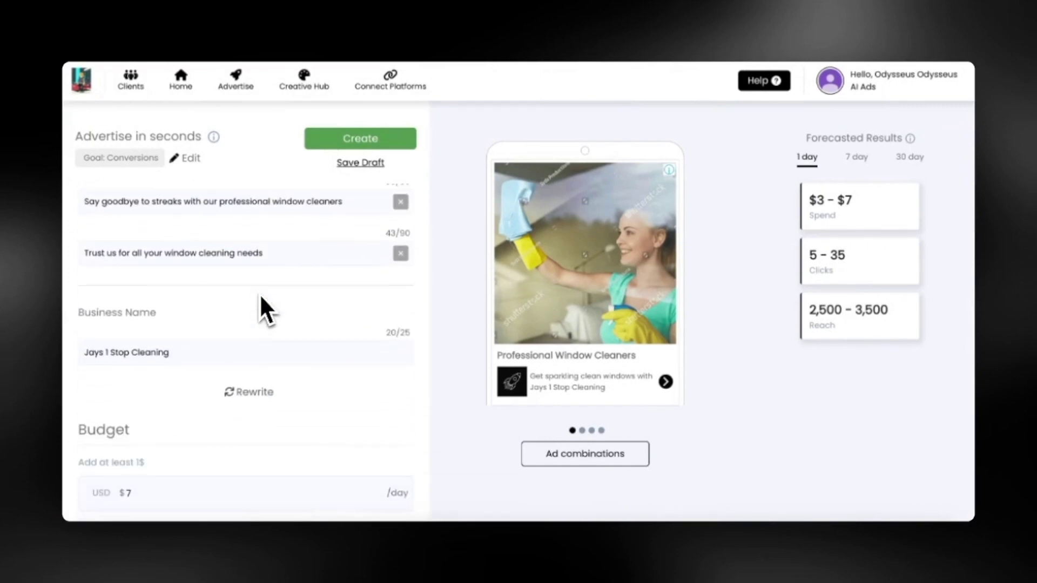
pyautogui.scroll(-2, 259, 295)
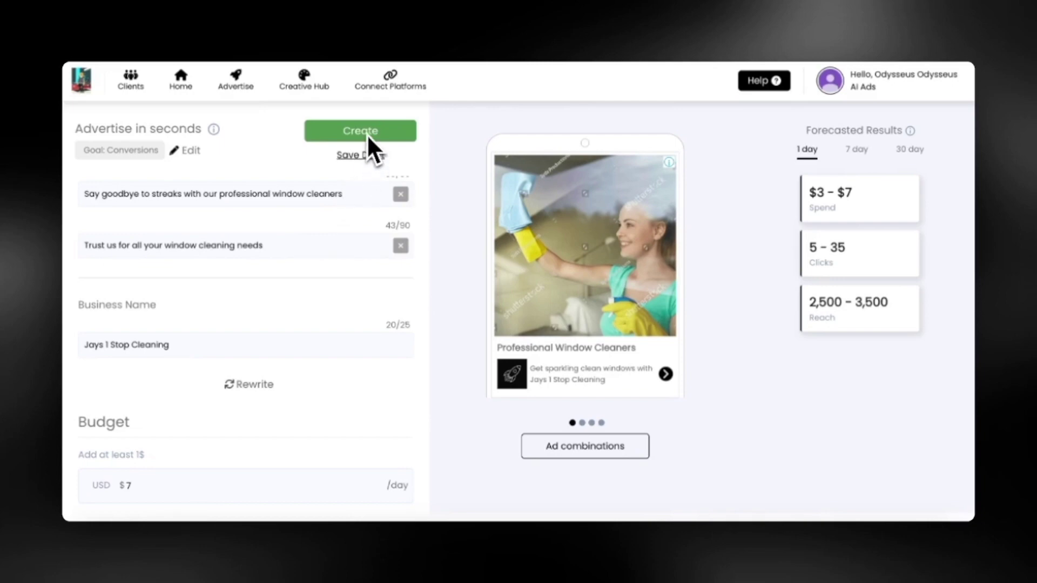
# Step: Start a Google Call ad and review its prefilled keywords, Palm Desert, CA and $7/day budget
pyautogui.click(238, 87)
pyautogui.scroll(-1, 657, 341)
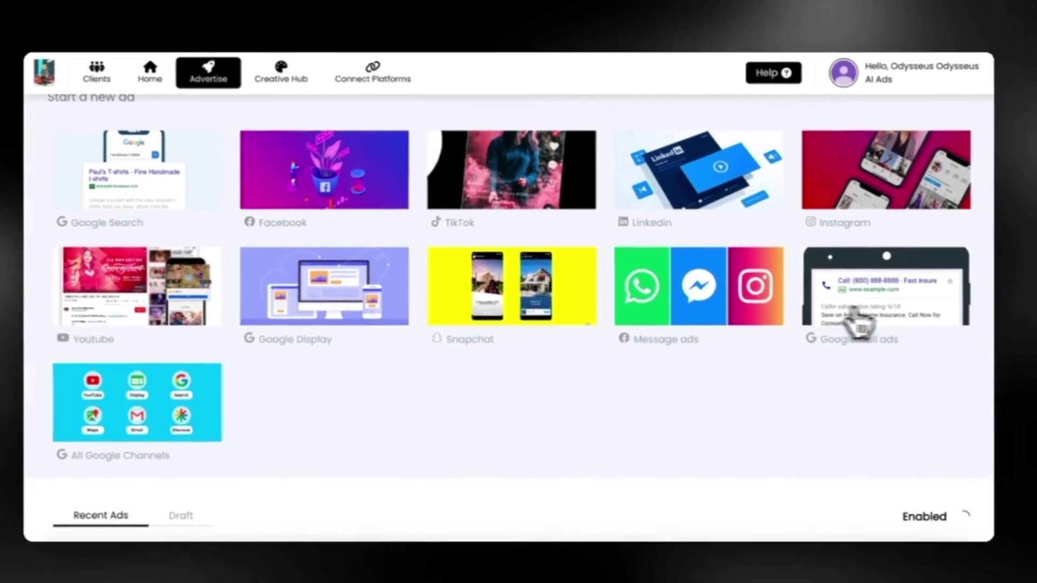
pyautogui.click(877, 314)
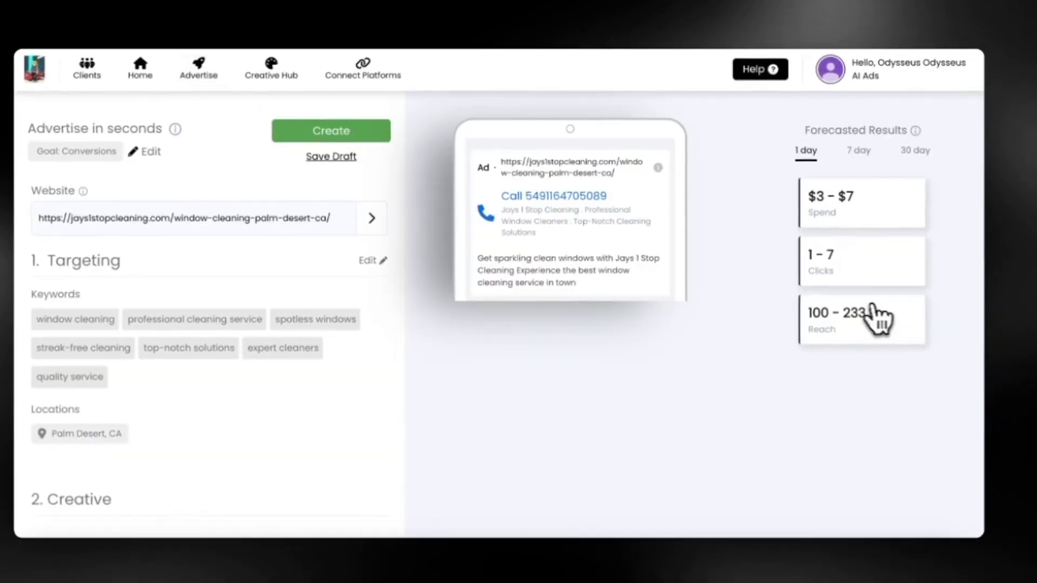
pyautogui.scroll(-1, 321, 268)
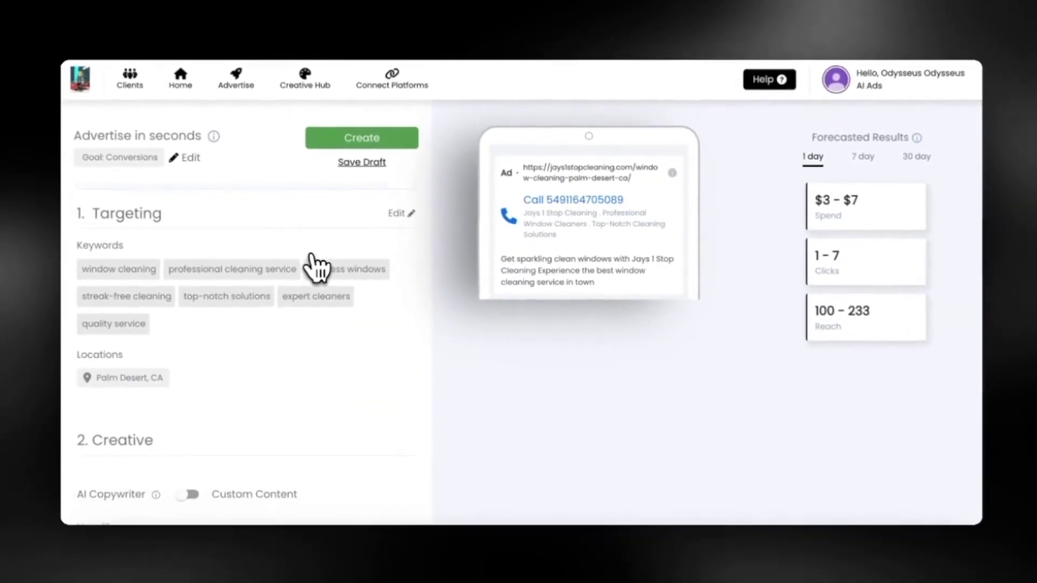
pyautogui.scroll(-8, 315, 266)
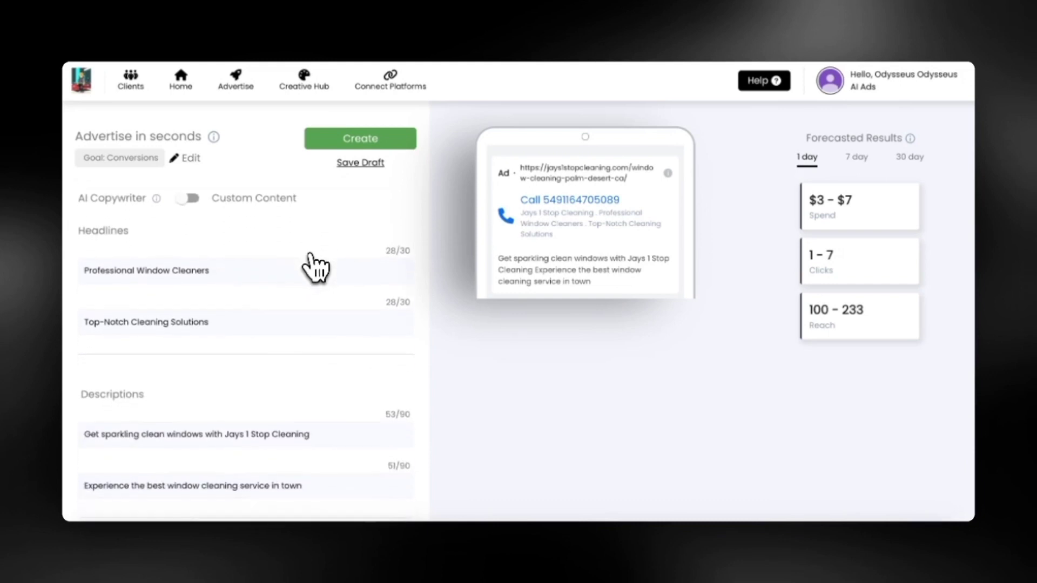
pyautogui.scroll(-4, 316, 267)
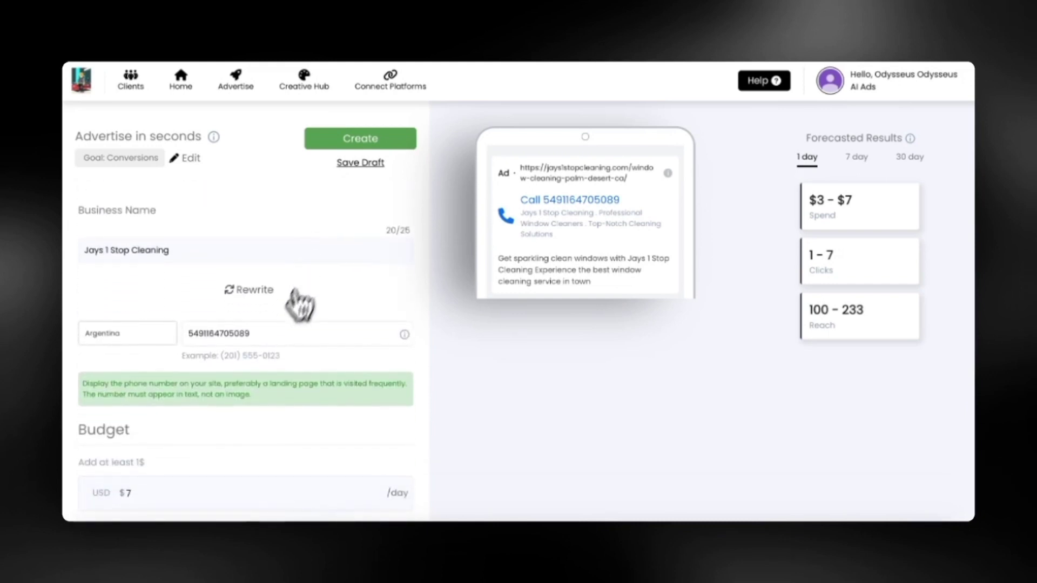
pyautogui.scroll(-1, 278, 365)
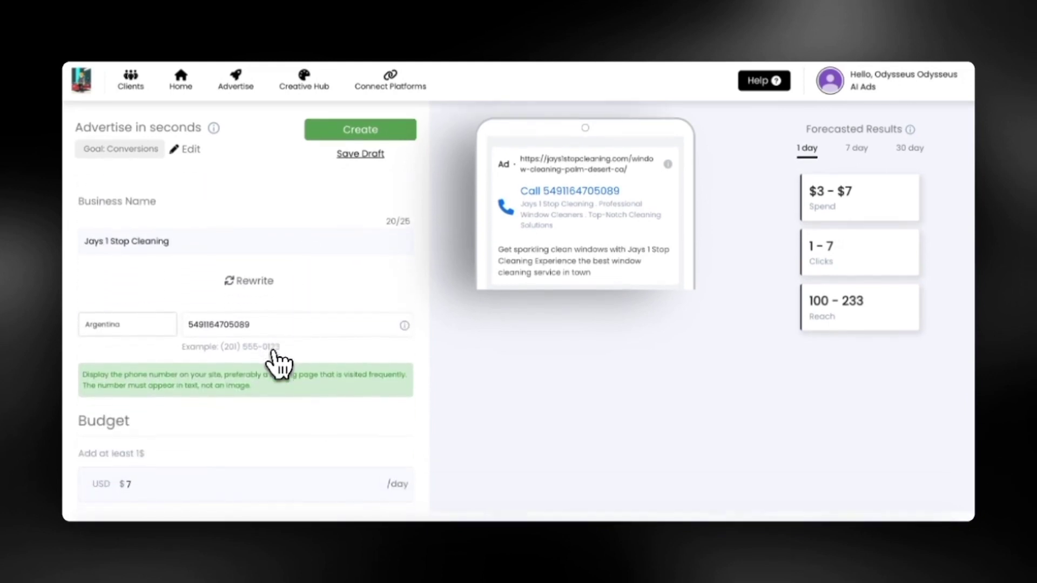
pyautogui.scroll(4, 278, 365)
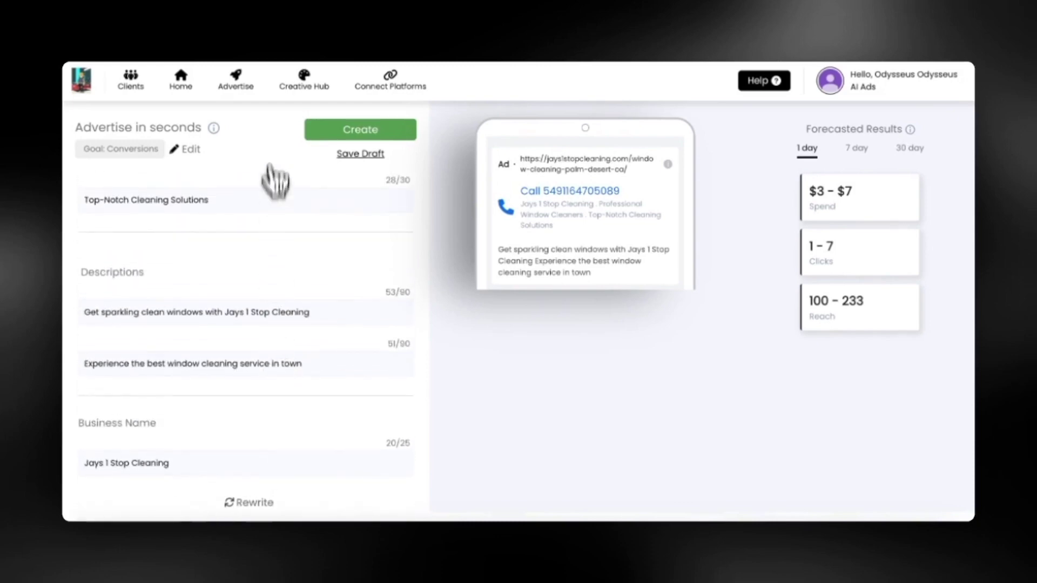
# Step: Start a new All Google Channels campaign and confirm its location targeting is Palm Desert, CA
pyautogui.click(253, 93)
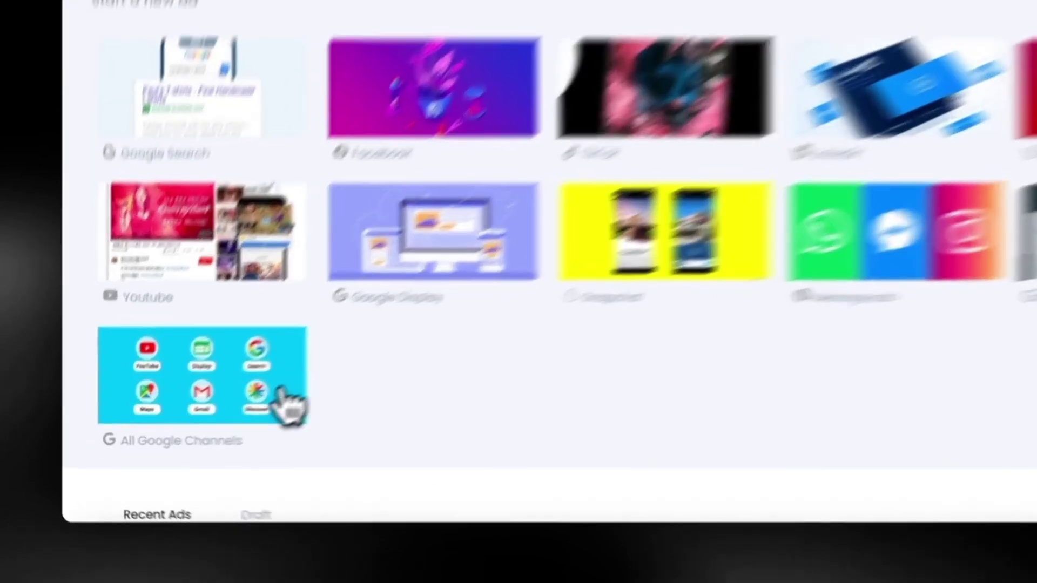
pyautogui.click(234, 432)
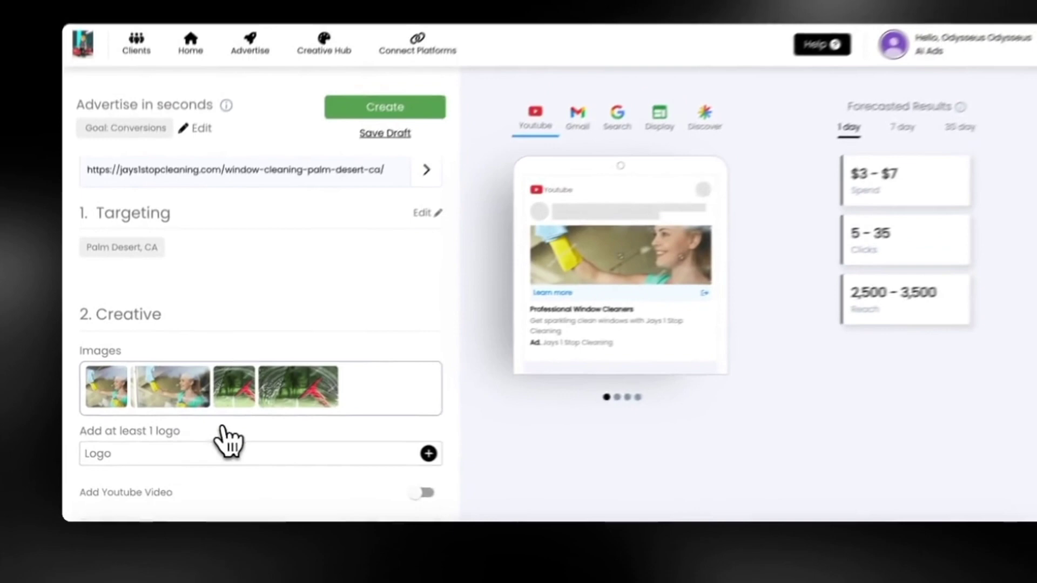
pyautogui.scroll(-2, 230, 442)
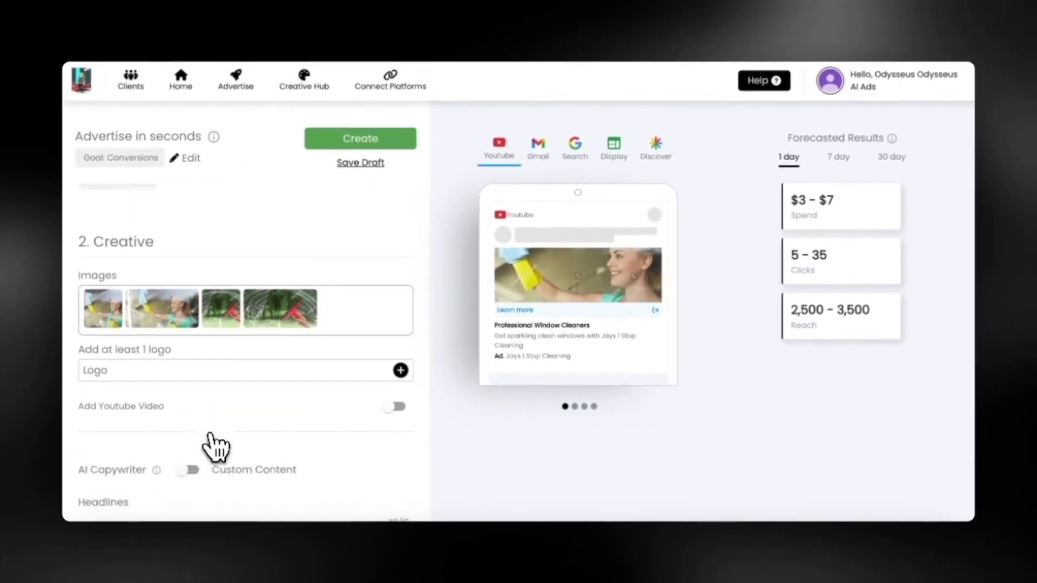
pyautogui.scroll(3, 212, 441)
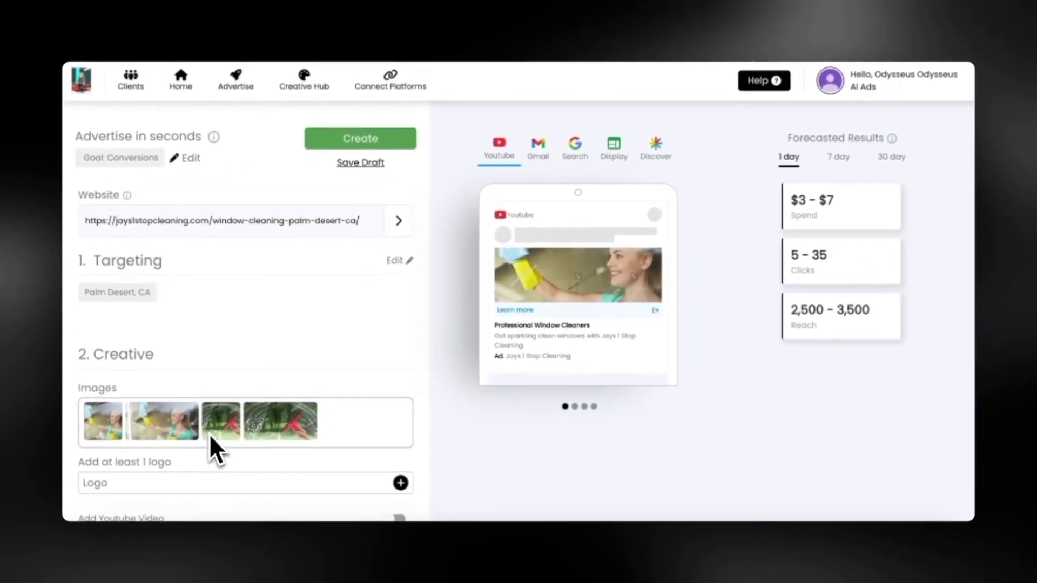
pyautogui.click(208, 303)
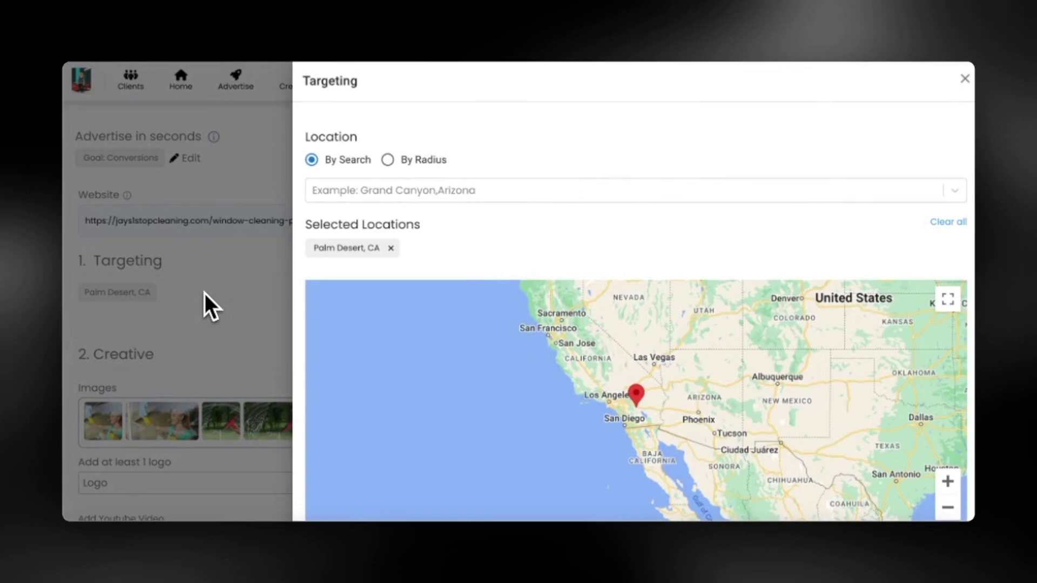
pyautogui.click(205, 292)
# Step: Save the window-cleaning Performance Max campaign as a draft and view it in Drafts
pyautogui.scroll(-2, 204, 293)
pyautogui.scroll(-8, 204, 293)
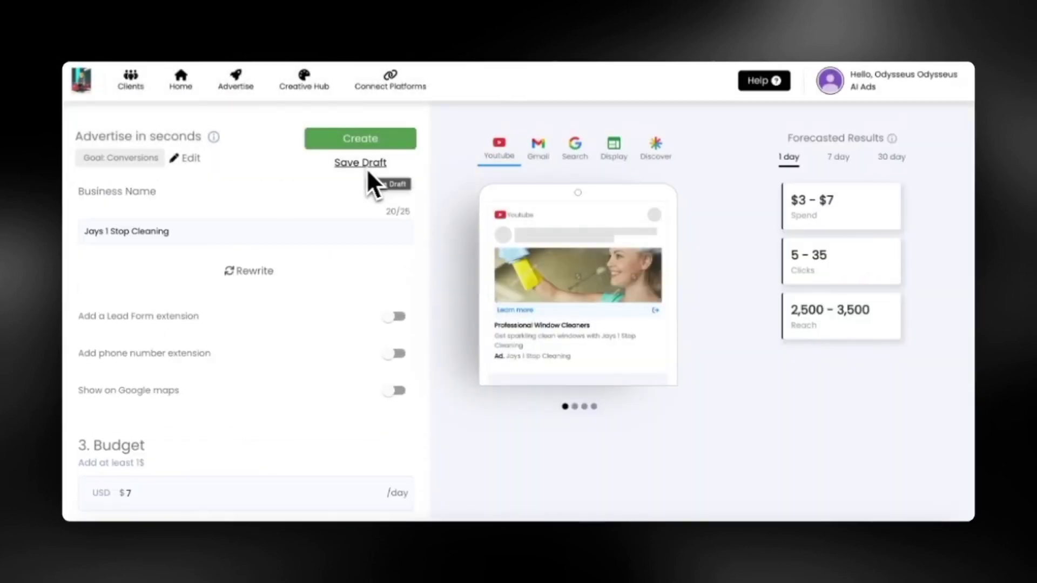
pyautogui.click(354, 167)
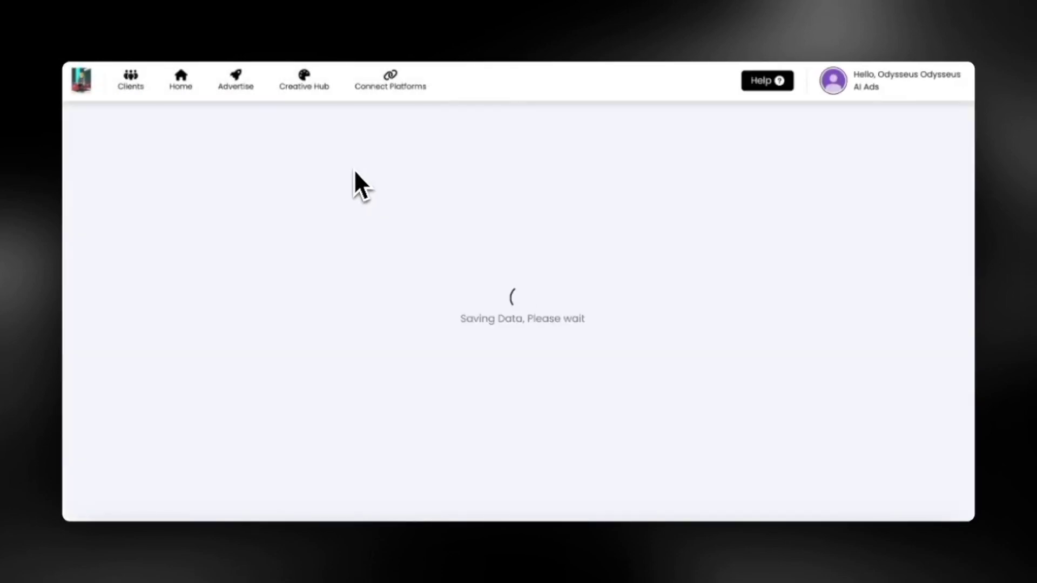
pyautogui.click(205, 485)
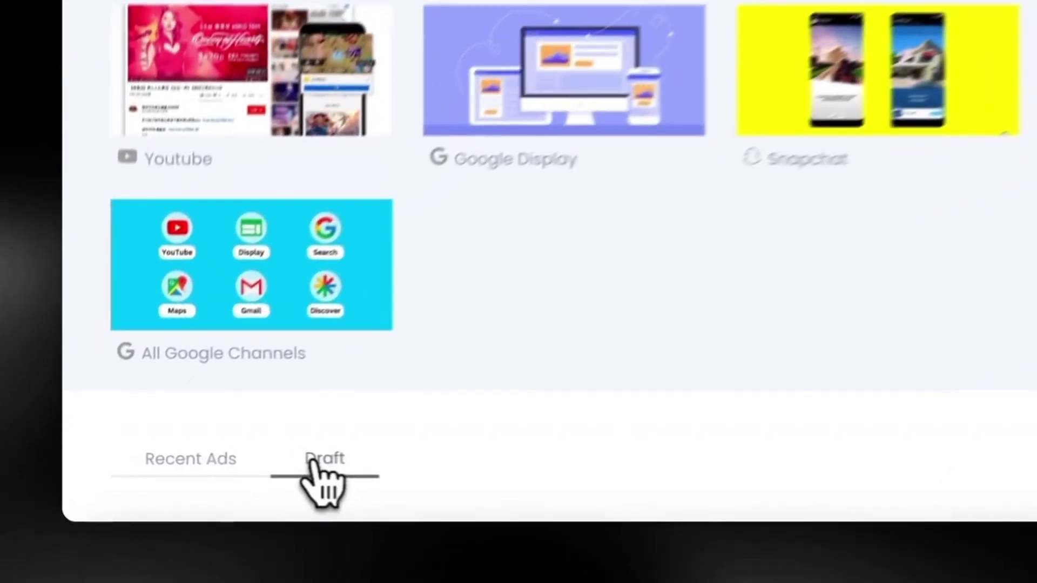
pyautogui.scroll(-6, 324, 483)
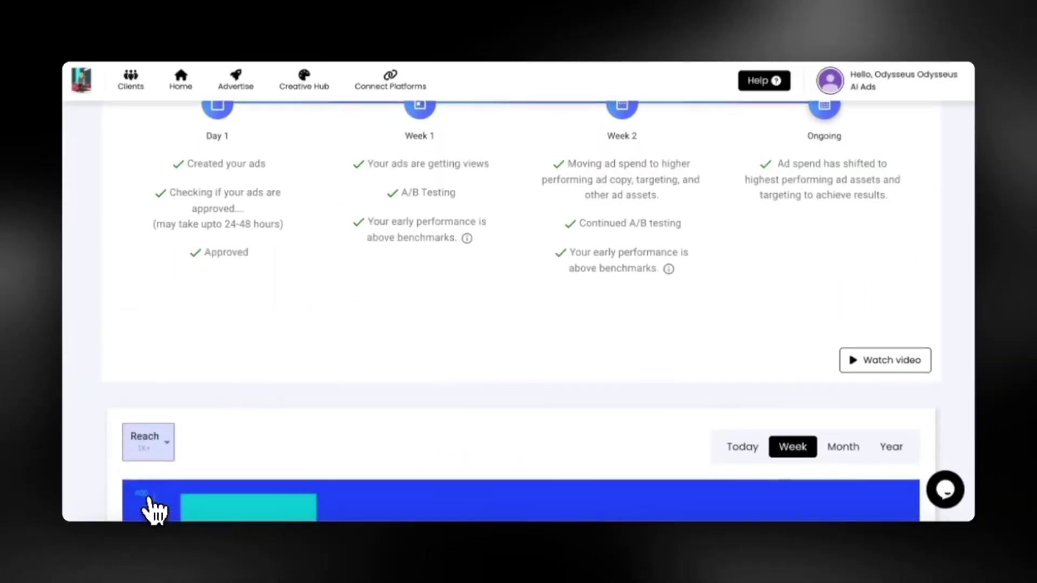
# Step: Scroll the dashboard to the weekly Reach chart and all-time totals: $1020.63 spend, 1752 clicks, 296 leads
pyautogui.scroll(-4, 151, 509)
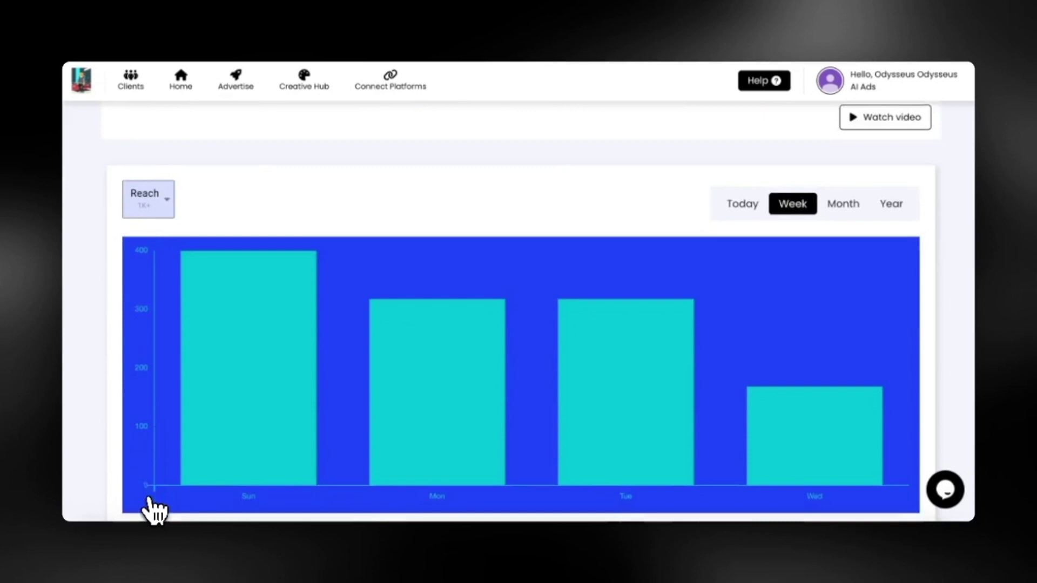
pyautogui.scroll(-5, 154, 510)
pyautogui.scroll(1, 157, 518)
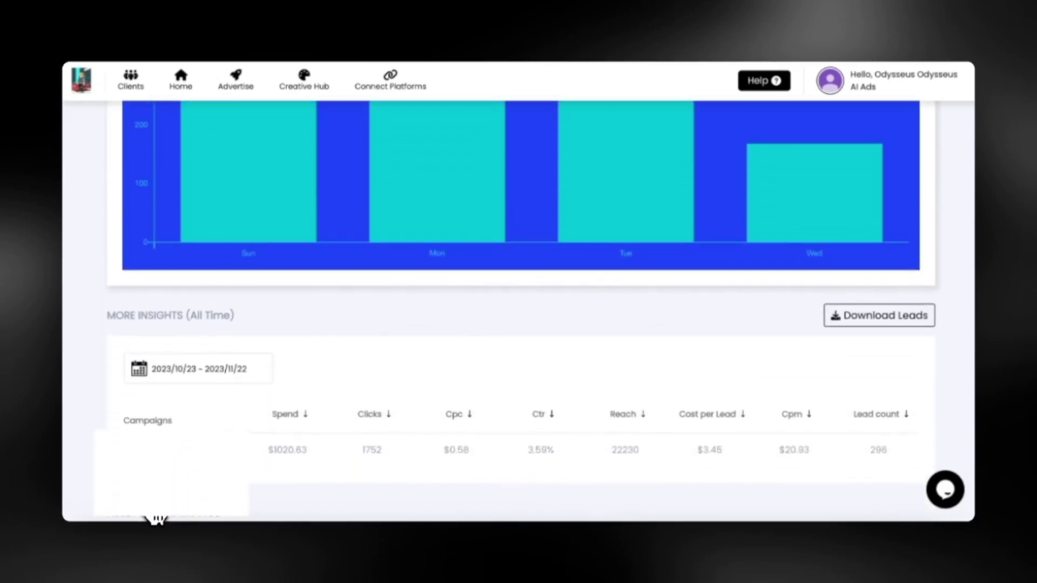